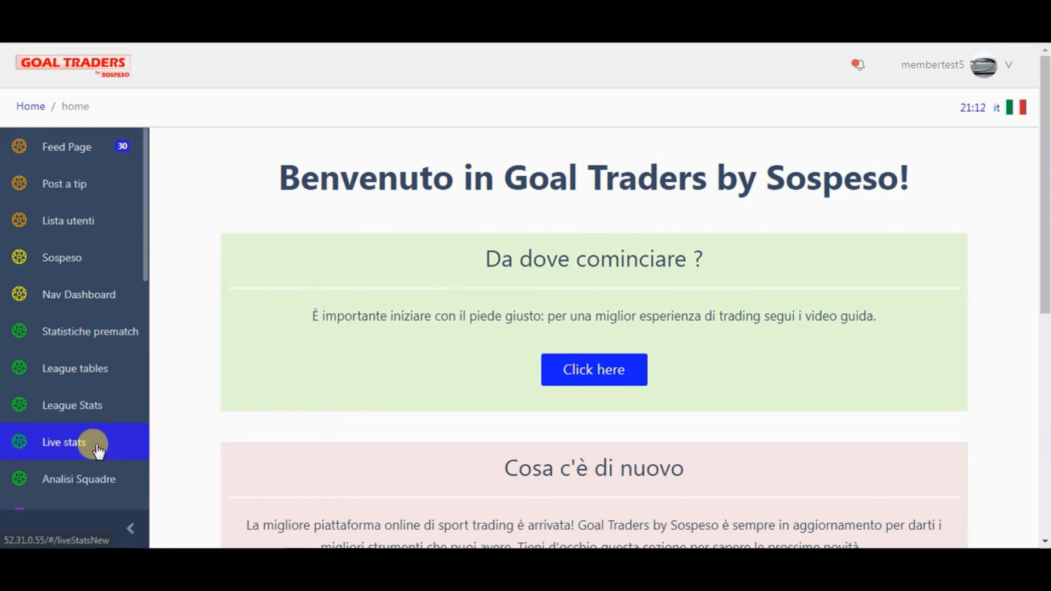
# Open the Live stats page and collapse the navigation sidebar to widen the LIVE Games table.
pyautogui.scroll(-1, 138, 296)
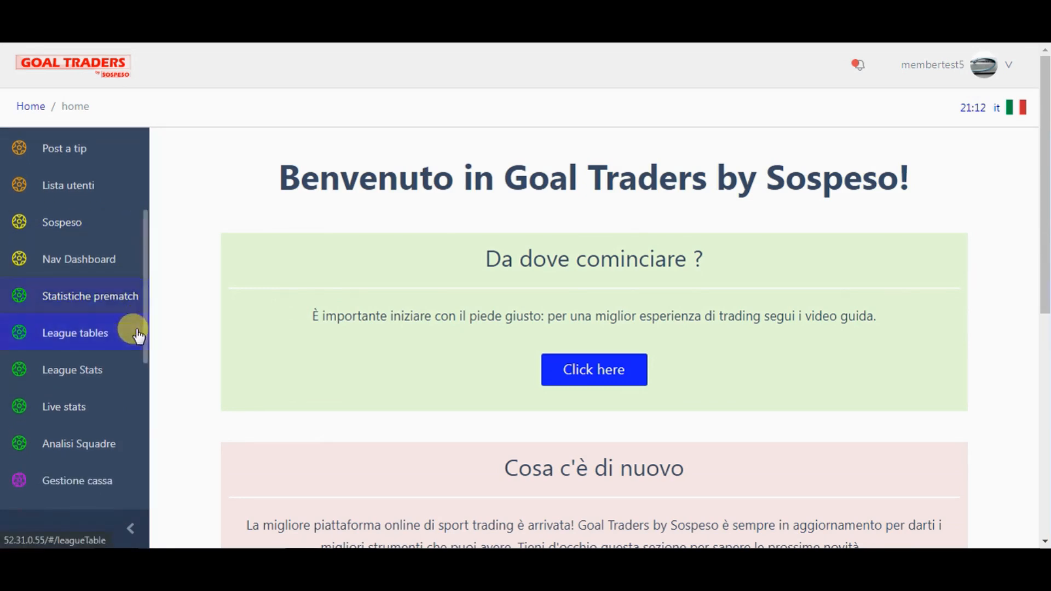
pyautogui.click(93, 413)
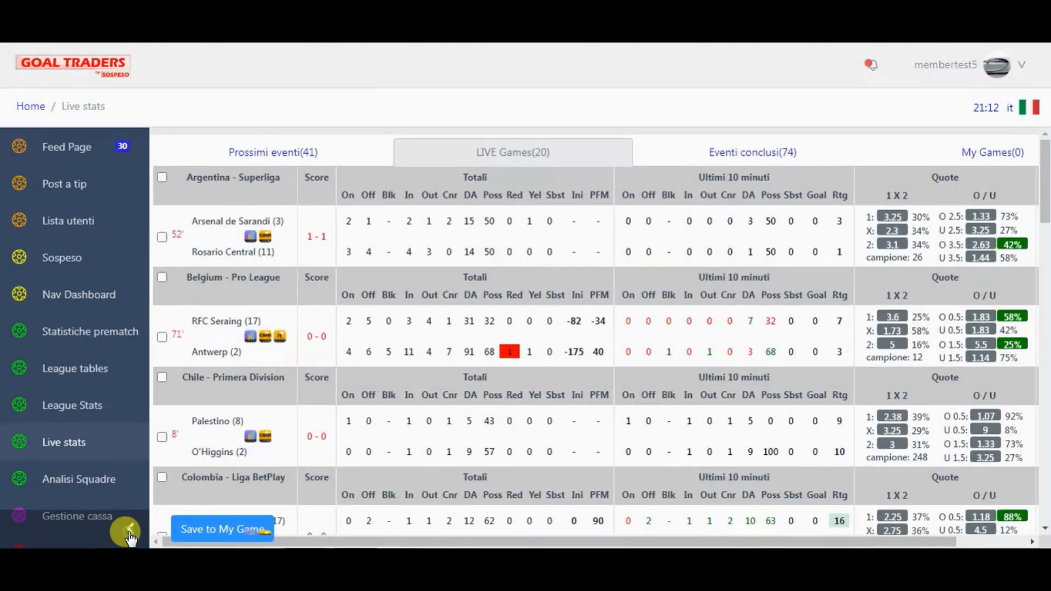
pyautogui.click(128, 531)
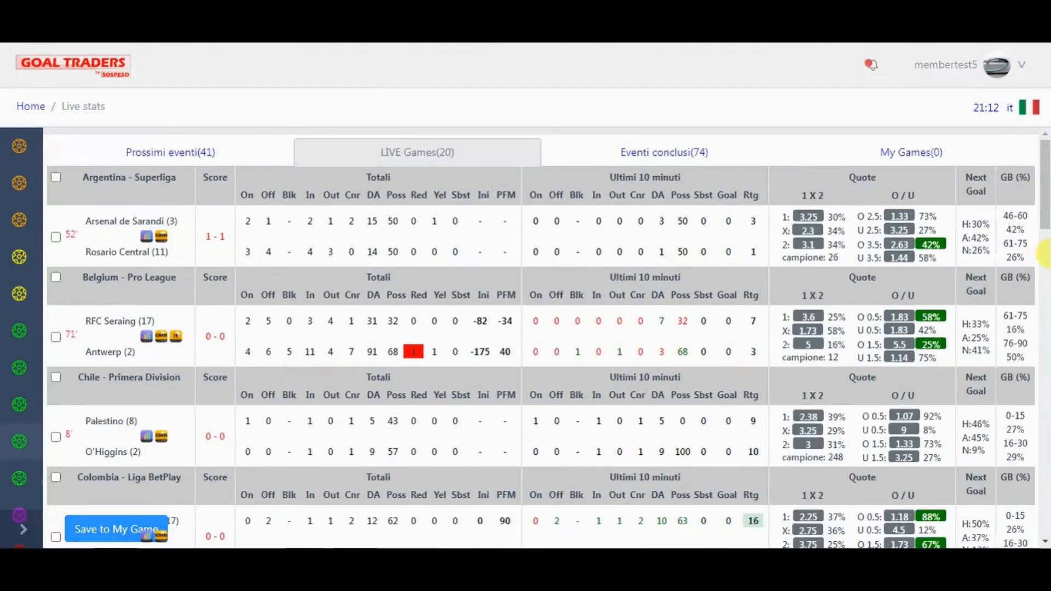
# Examine the 1X2 and over/under odds, percentages and value tooltips for Arsenal de Sarandi v Rosario Central.
pyautogui.moveTo(1046, 182); pyautogui.dragTo(1046, 127)
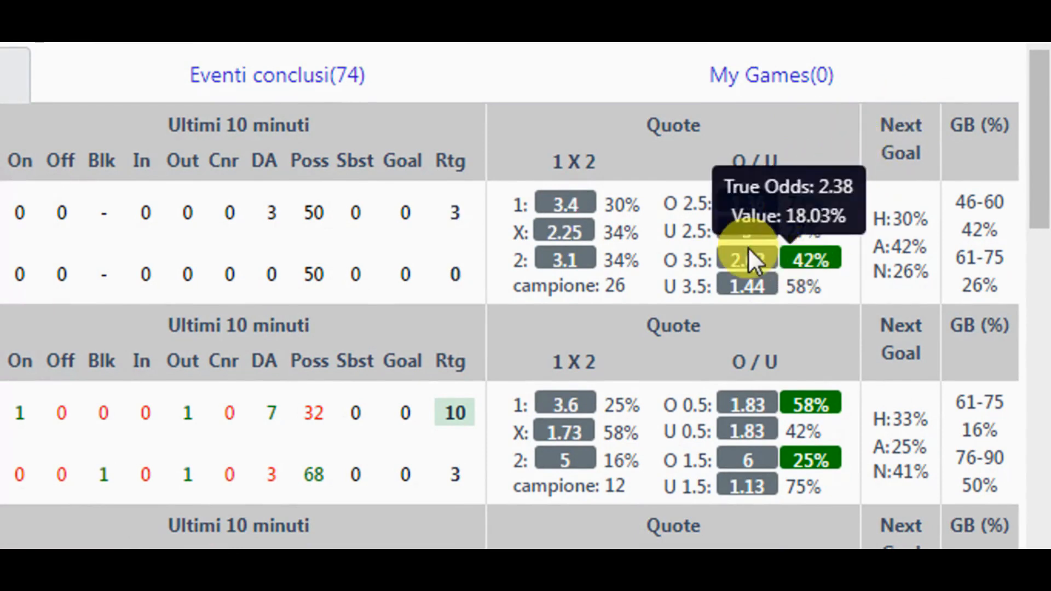
pyautogui.moveTo(593, 207)
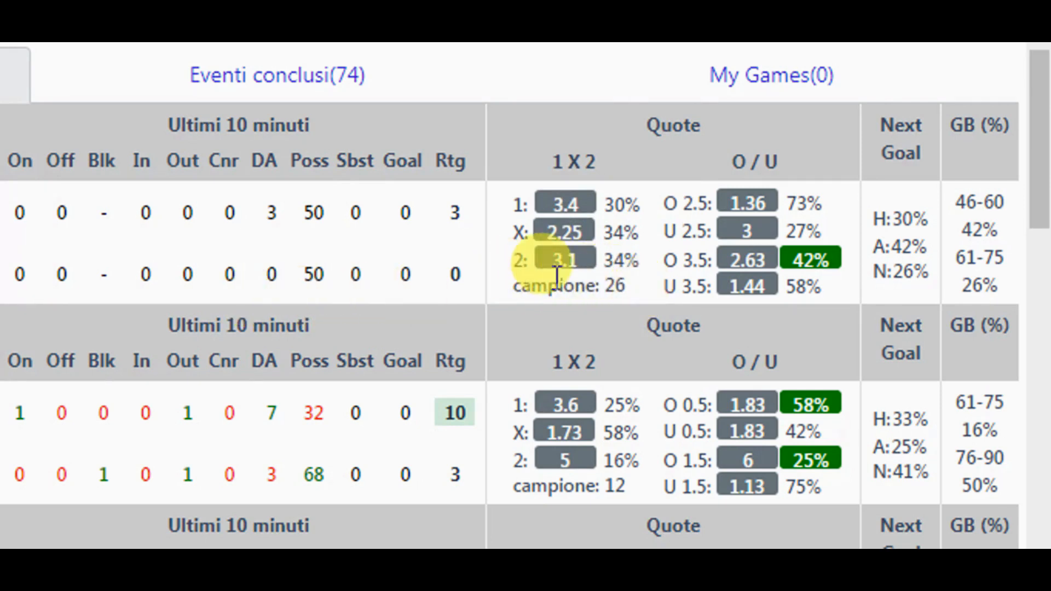
pyautogui.moveTo(608, 265)
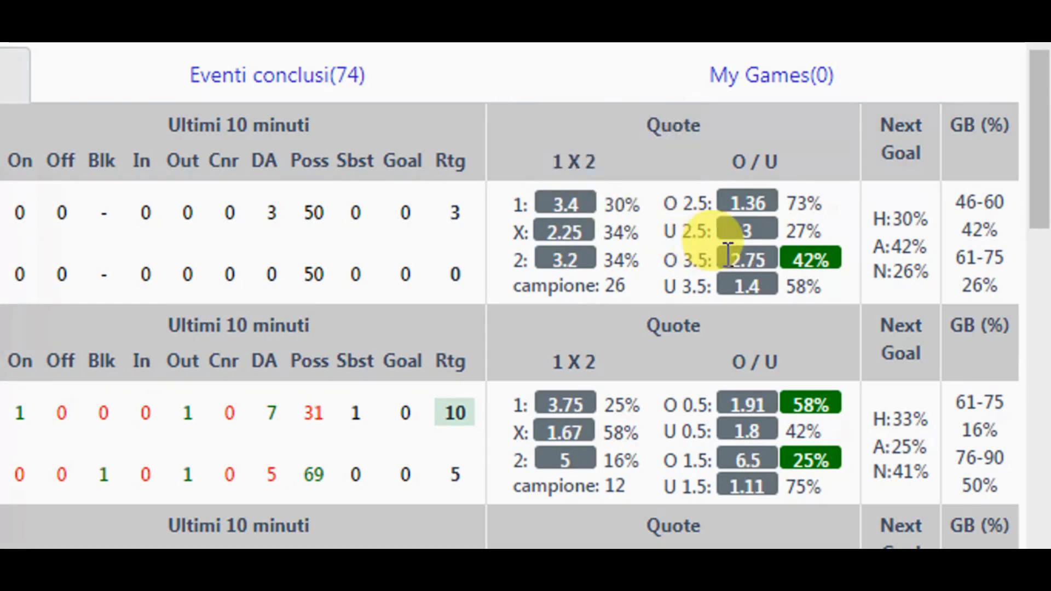
pyautogui.moveTo(810, 257)
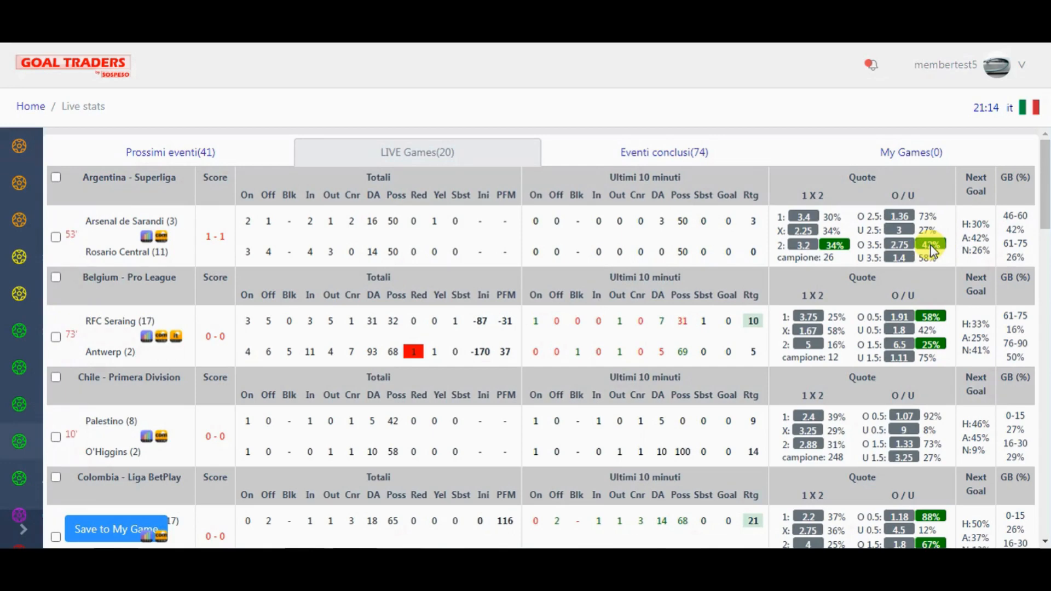
# Inspect the highlighted value percentages for Paris Saint Germain v Rennes and RB Leipzig v FC Köln.
pyautogui.moveTo(1047, 203); pyautogui.dragTo(1042, 257)
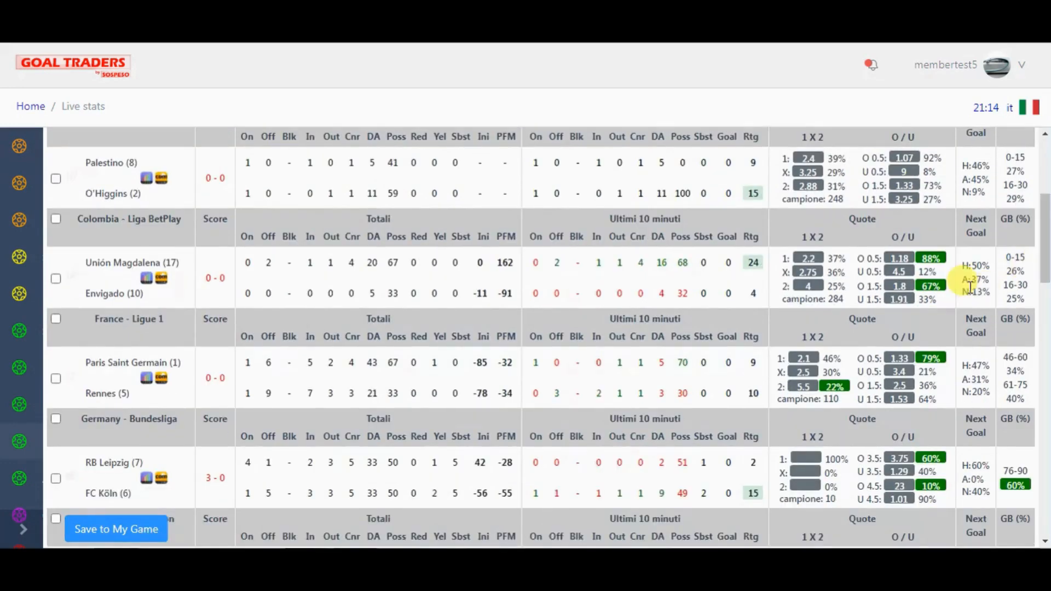
pyautogui.moveTo(938, 361)
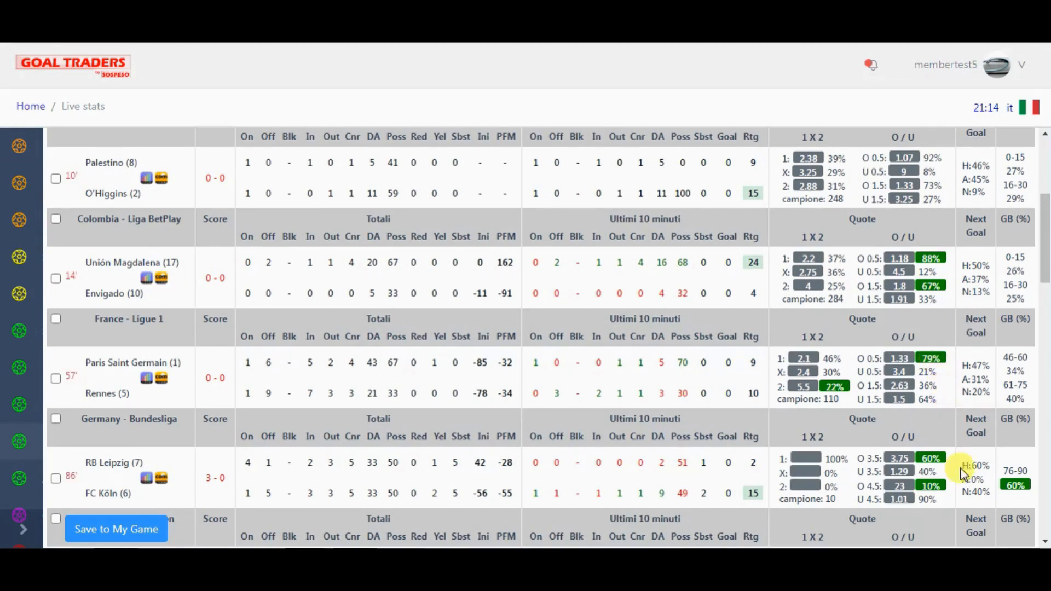
pyautogui.moveTo(925, 472)
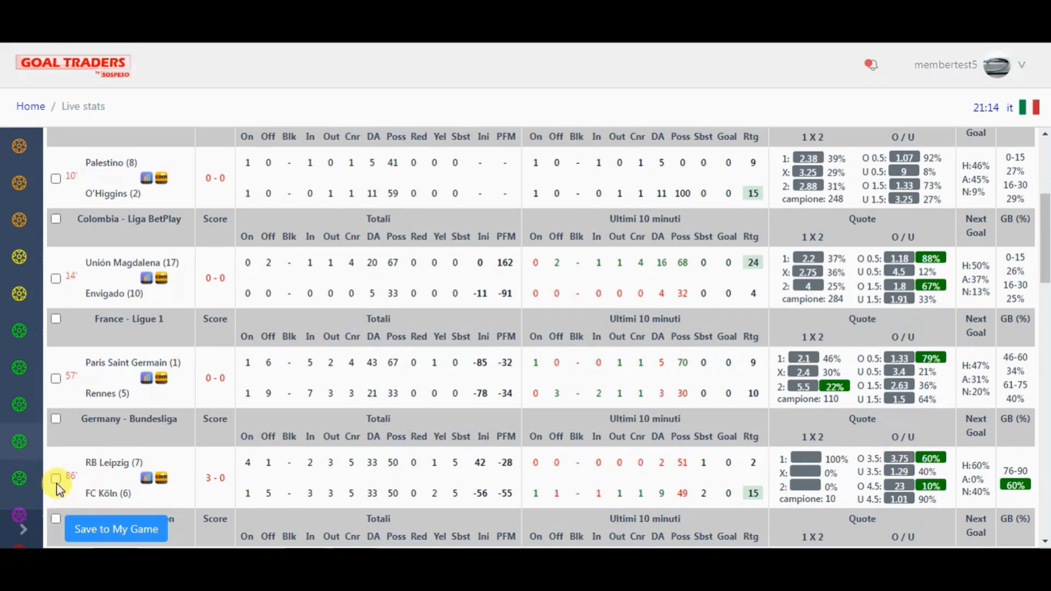
# Look through the live games from Argentina's Superliga to Malta's First Division, comparing their statistics and highlighted odds.
pyautogui.moveTo(1046, 235); pyautogui.dragTo(1046, 114)
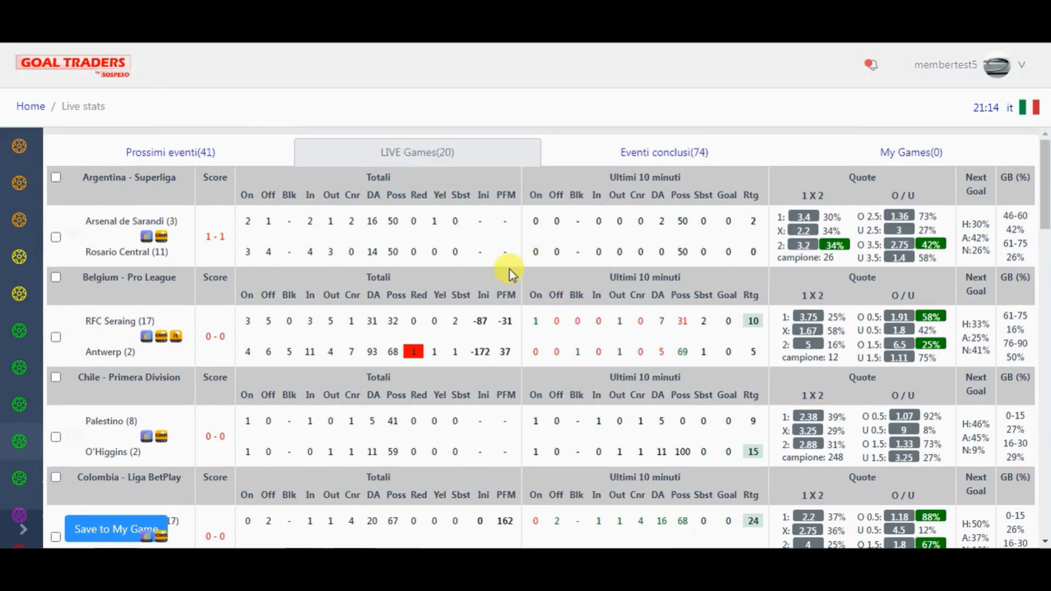
pyautogui.moveTo(1046, 182); pyautogui.dragTo(1046, 186)
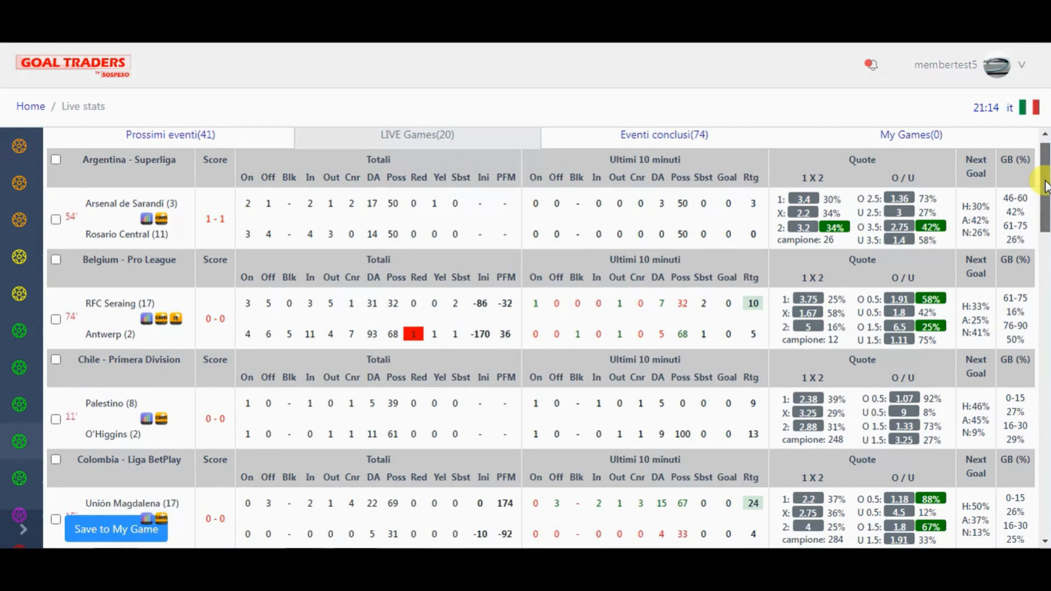
pyautogui.moveTo(1046, 189); pyautogui.dragTo(1047, 194)
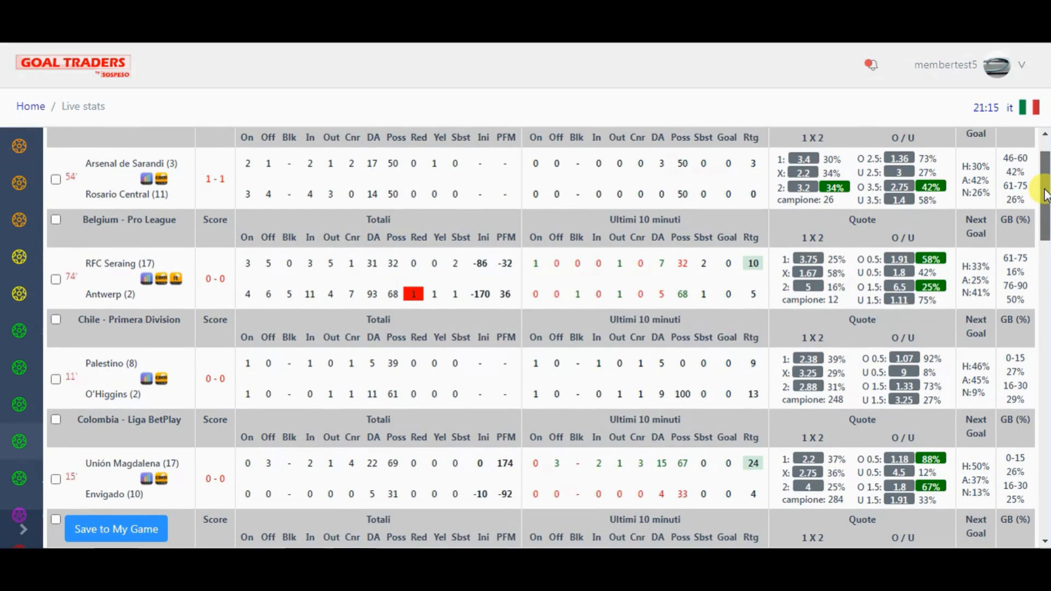
pyautogui.moveTo(1046, 177); pyautogui.dragTo(1047, 192)
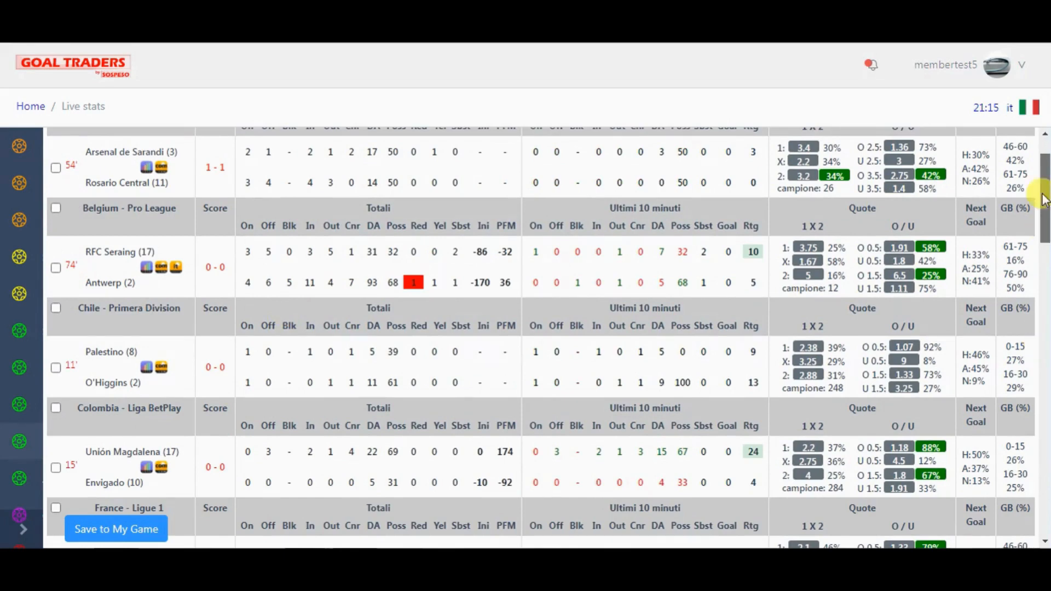
pyautogui.scroll(-5, 1035, 180)
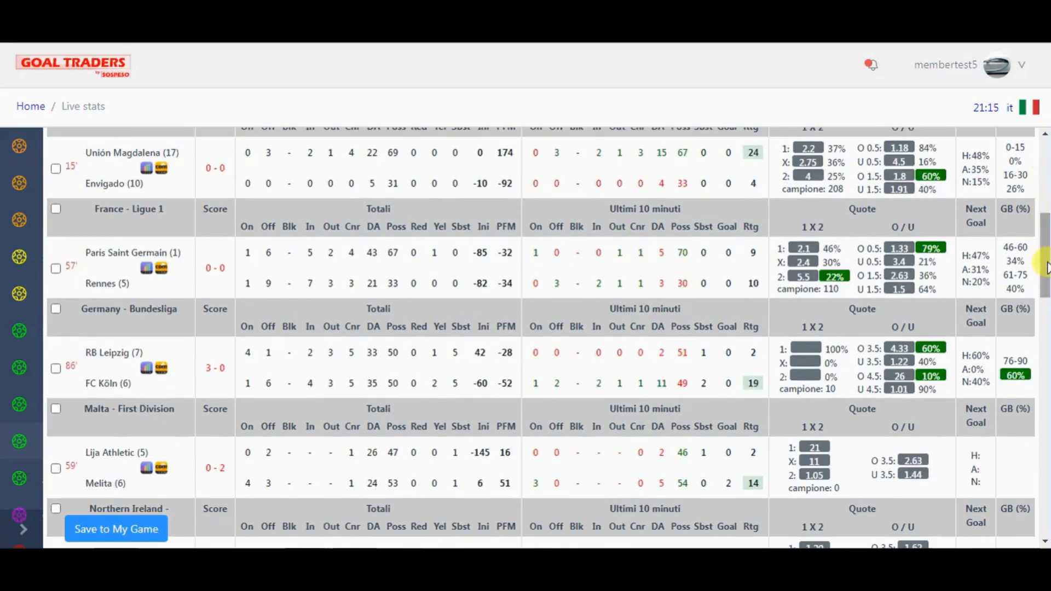
pyautogui.scroll(6, 1037, 219)
pyautogui.scroll(-3, 1041, 203)
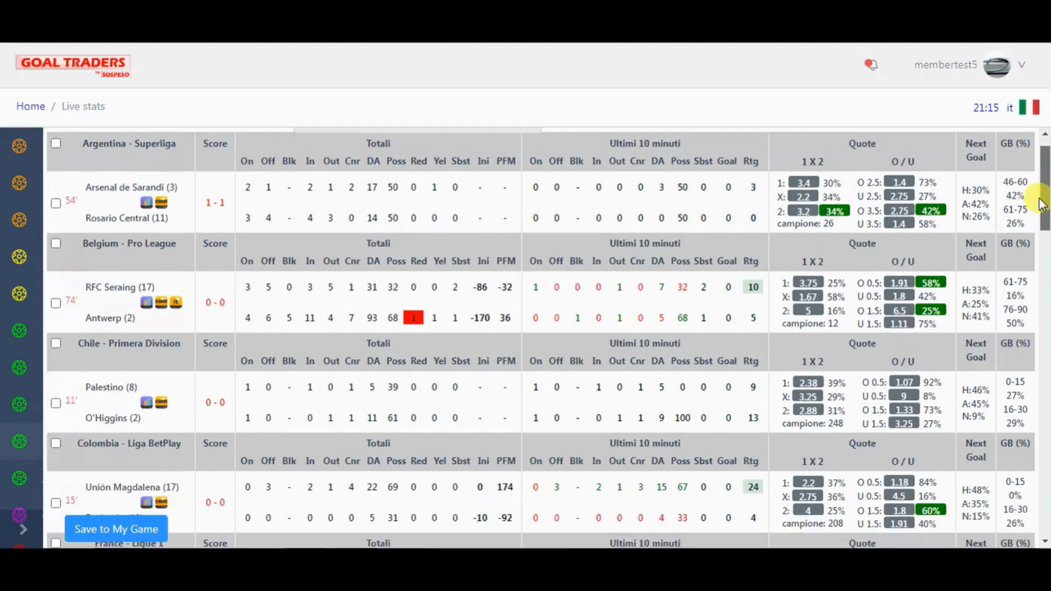
pyautogui.scroll(-1, 1043, 222)
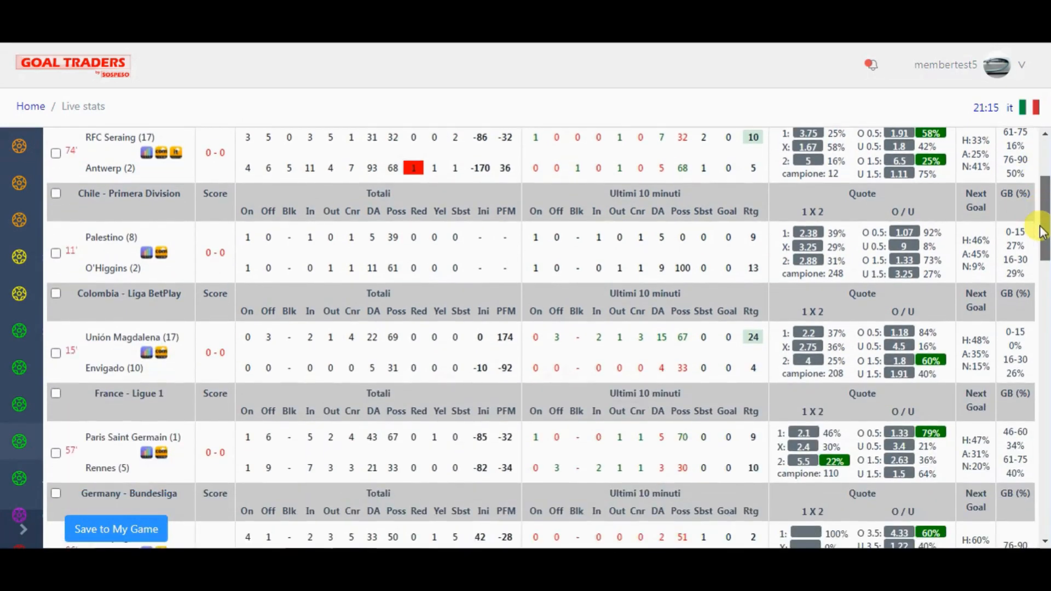
pyautogui.scroll(-1, 1040, 233)
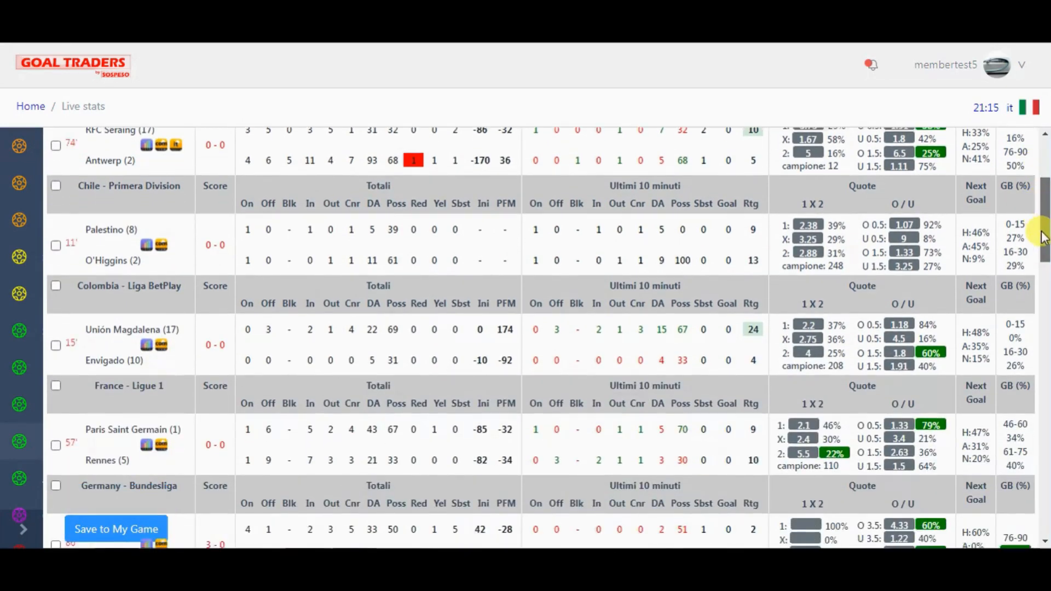
pyautogui.scroll(-1, 1044, 244)
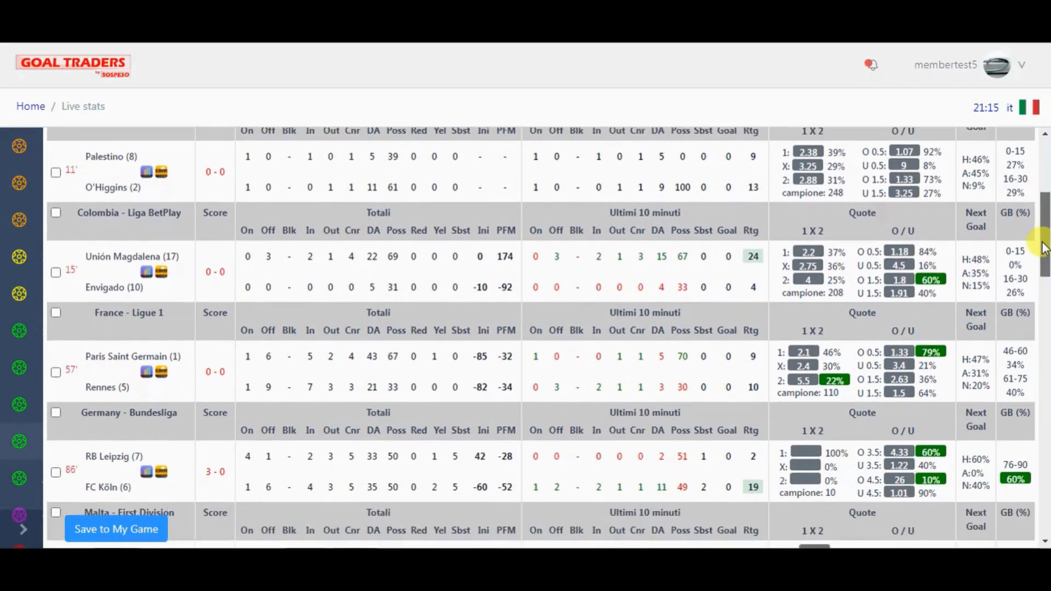
pyautogui.scroll(-1, 1044, 249)
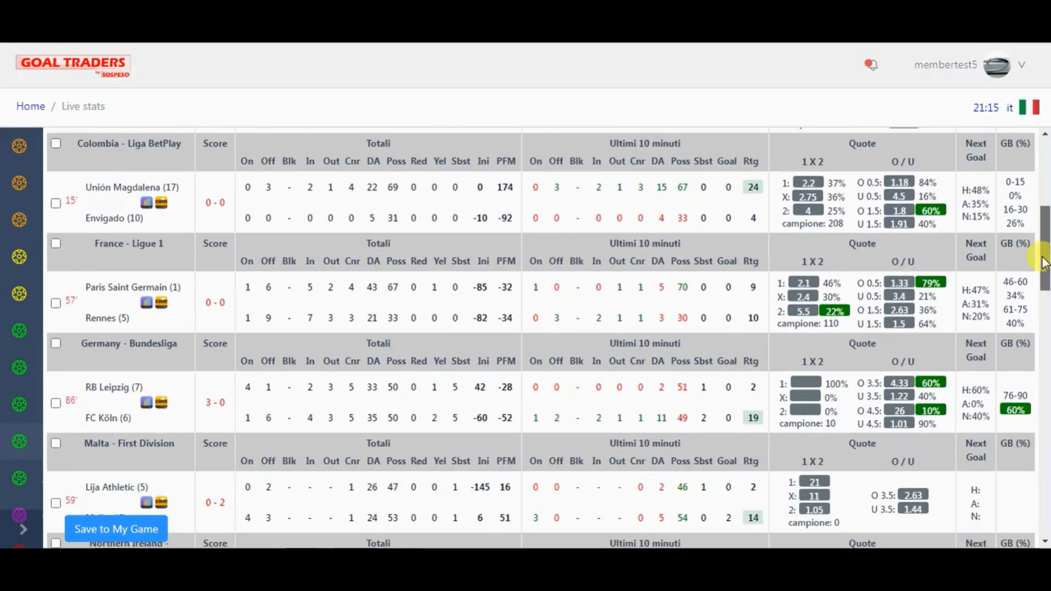
pyautogui.scroll(-1, 1045, 262)
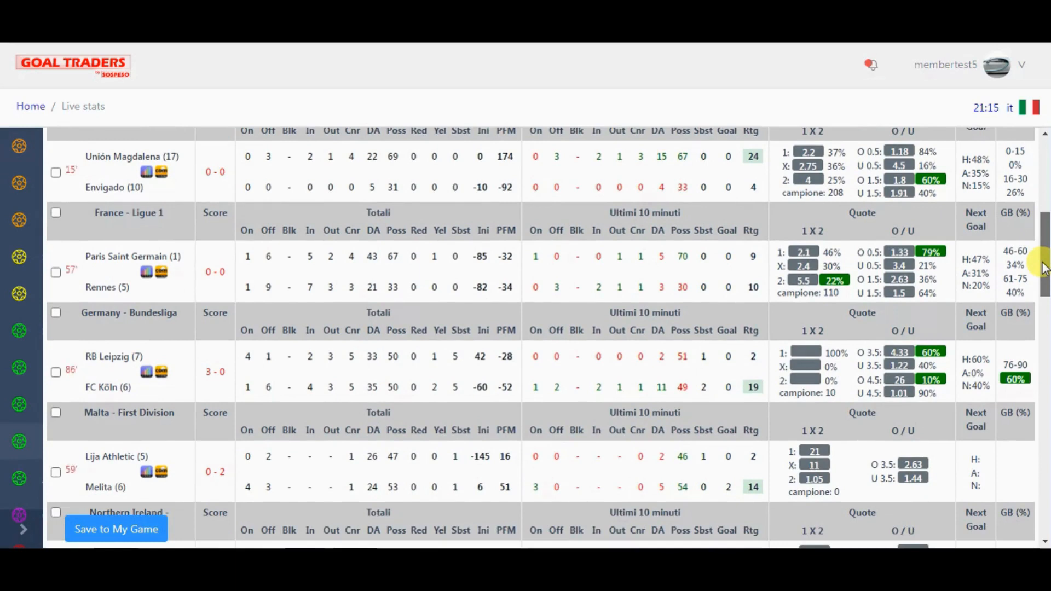
pyautogui.scroll(-1, 1045, 268)
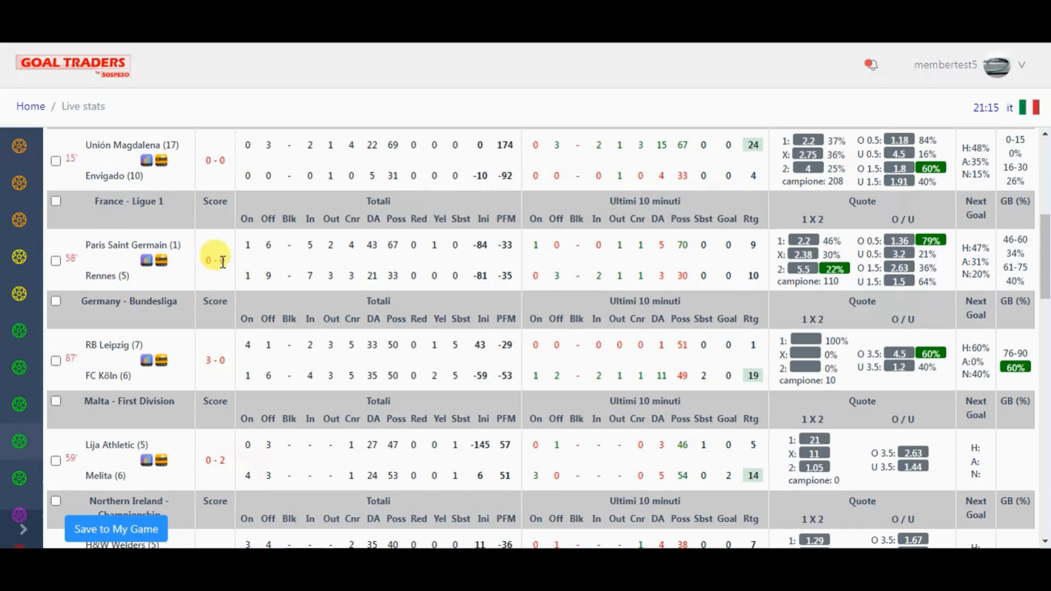
# Open the match details for Paris Saint Germain v Rennes, view the Quote odds table and close the dialog.
pyautogui.click(147, 260)
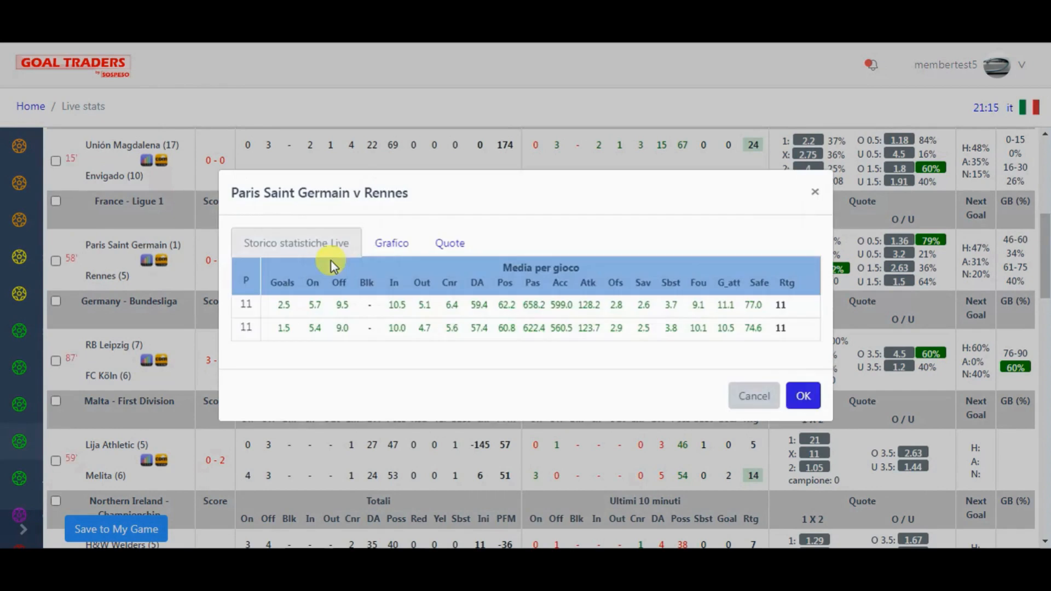
pyautogui.click(466, 251)
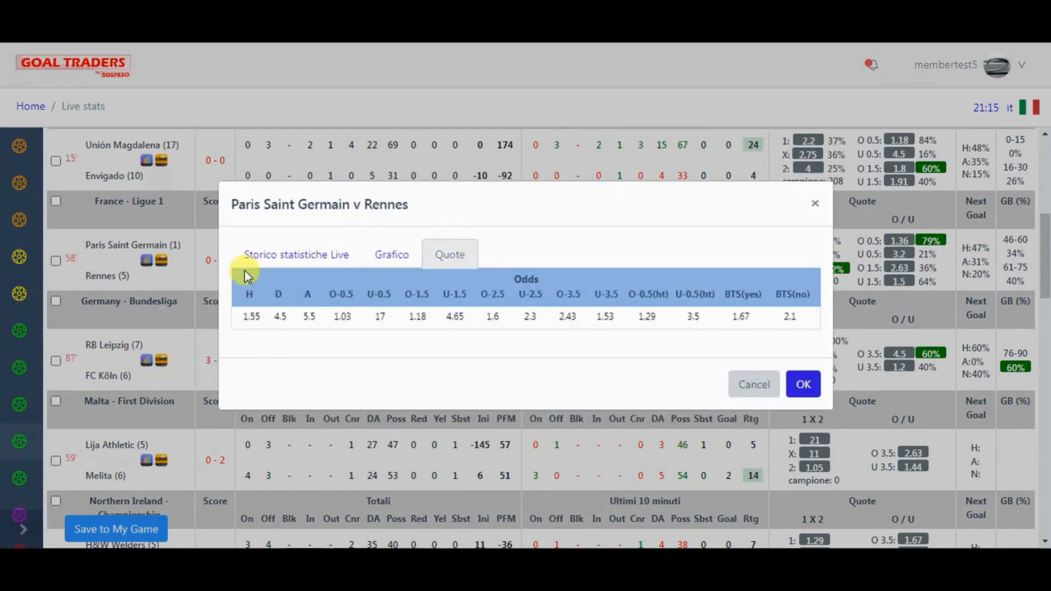
pyautogui.click(803, 384)
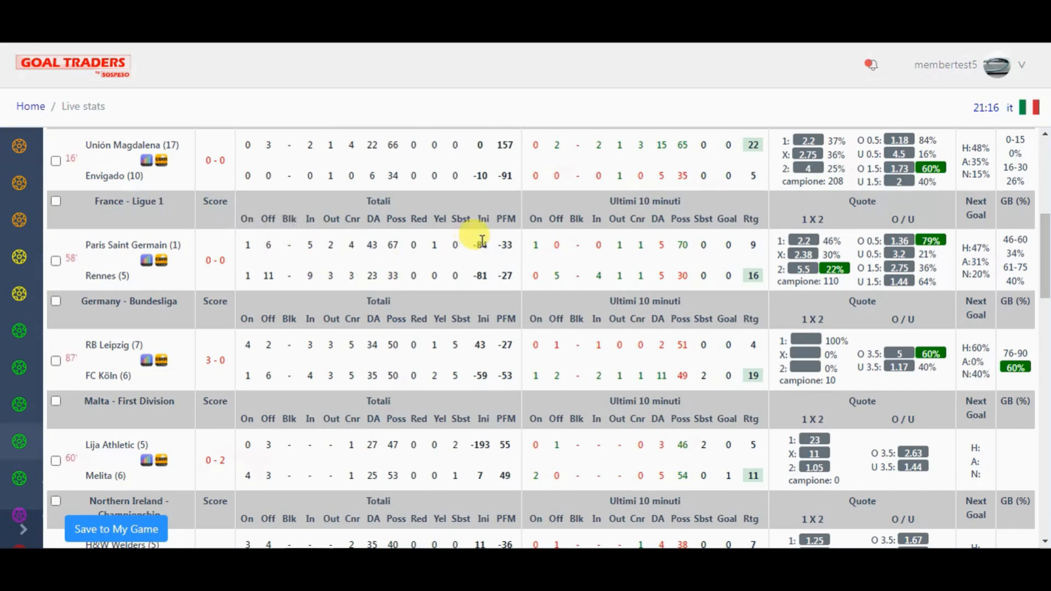
# Compare the Paris Saint Germain v Rennes live totals, shot minutes and ratings with the per-game averages in Storico statistiche Live.
pyautogui.click(146, 265)
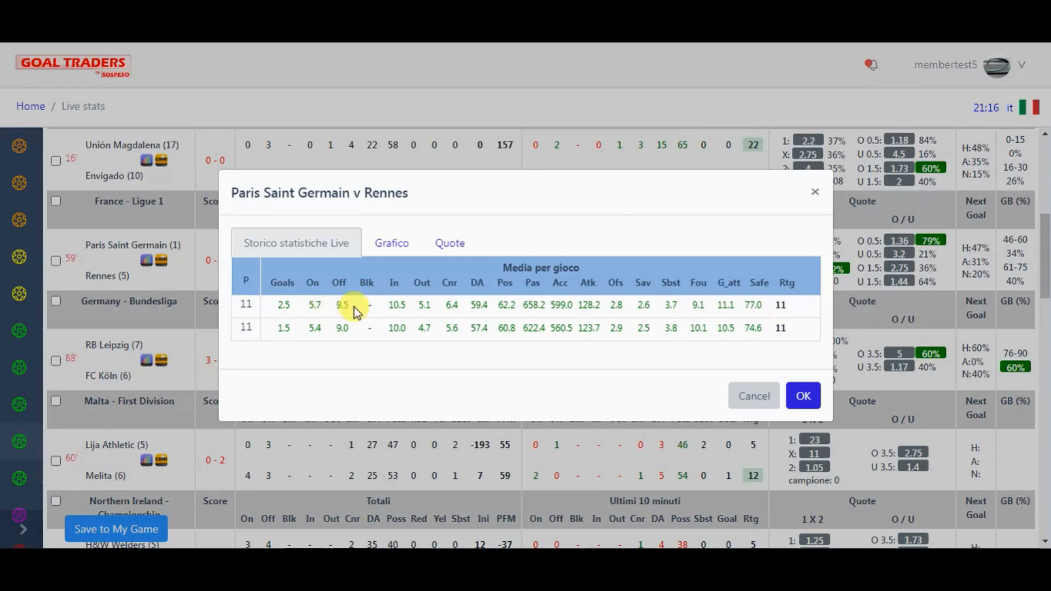
pyautogui.click(802, 397)
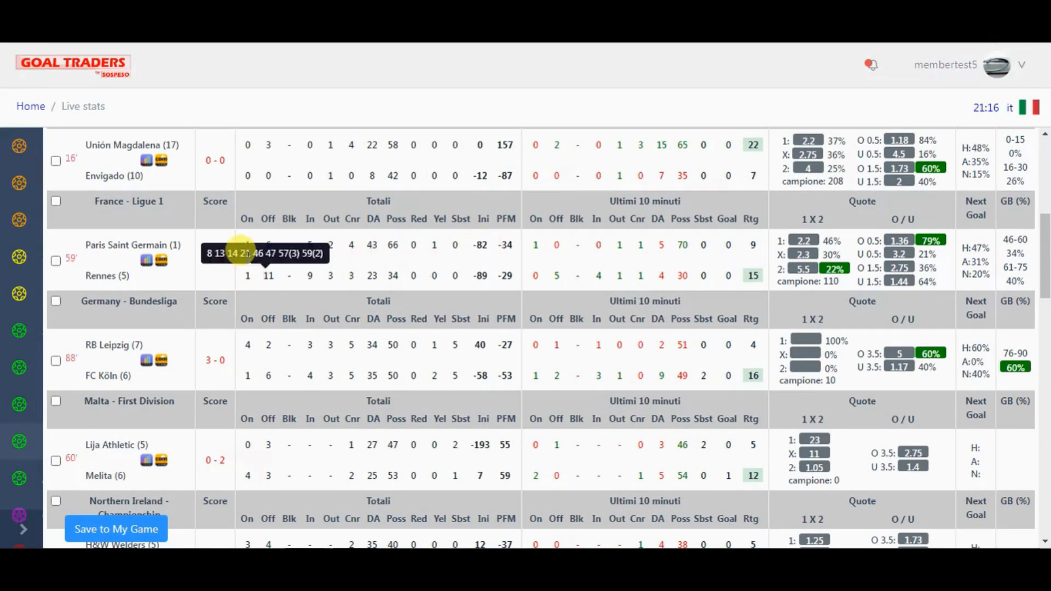
pyautogui.moveTo(253, 246)
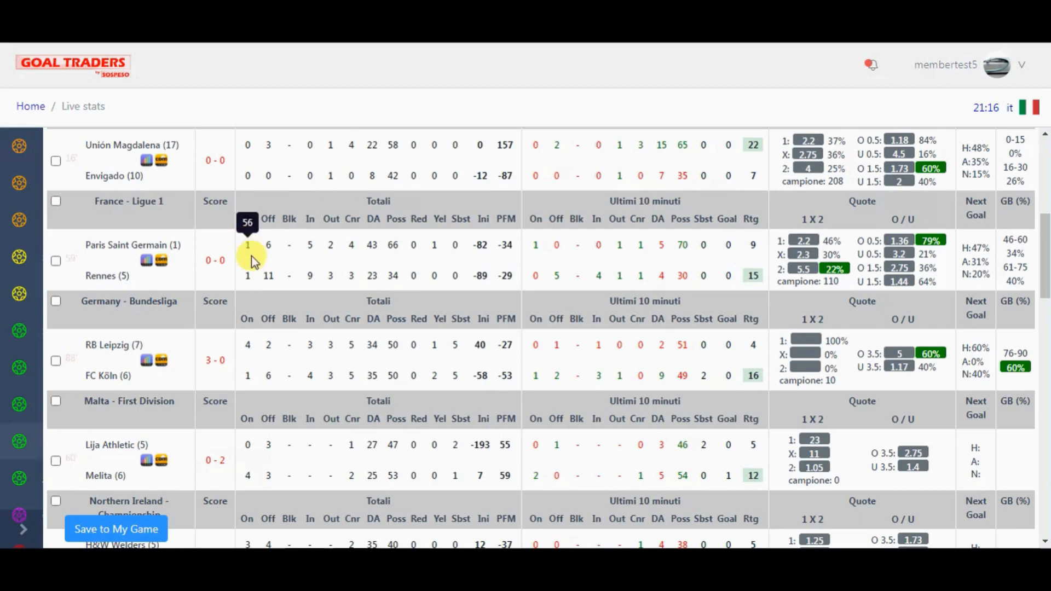
pyautogui.moveTo(227, 271)
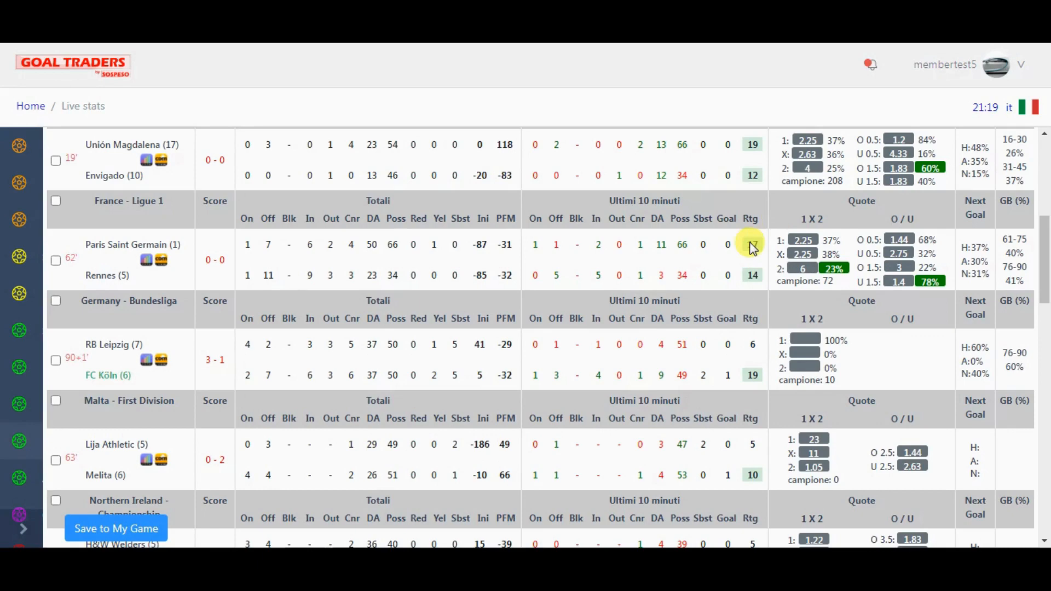
pyautogui.click(145, 261)
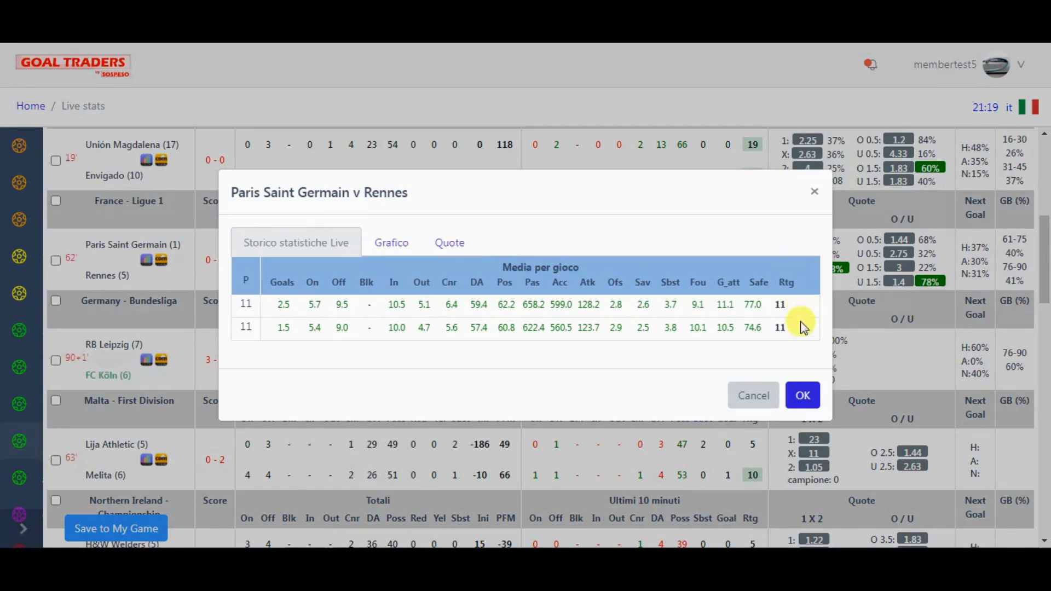
pyautogui.press('Escape')
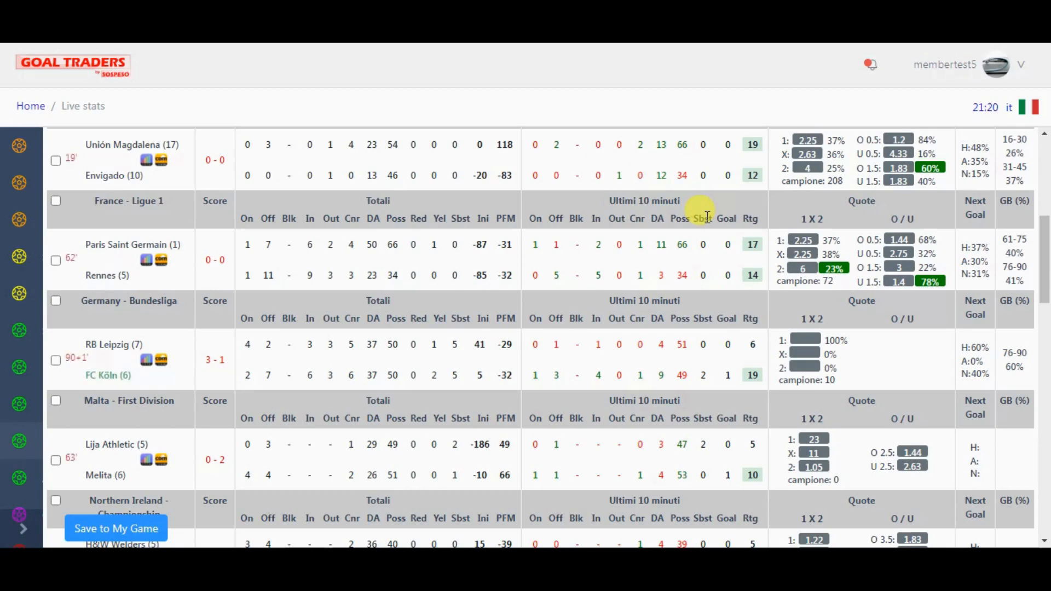
# Recheck the Quote odds in the Paris Saint Germain v Rennes details against the live over/under odds in the table.
pyautogui.moveTo(1046, 253)
pyautogui.mouseDown()
pyautogui.moveTo(1046, 230)
pyautogui.moveTo(1046, 250)
pyautogui.mouseUp()
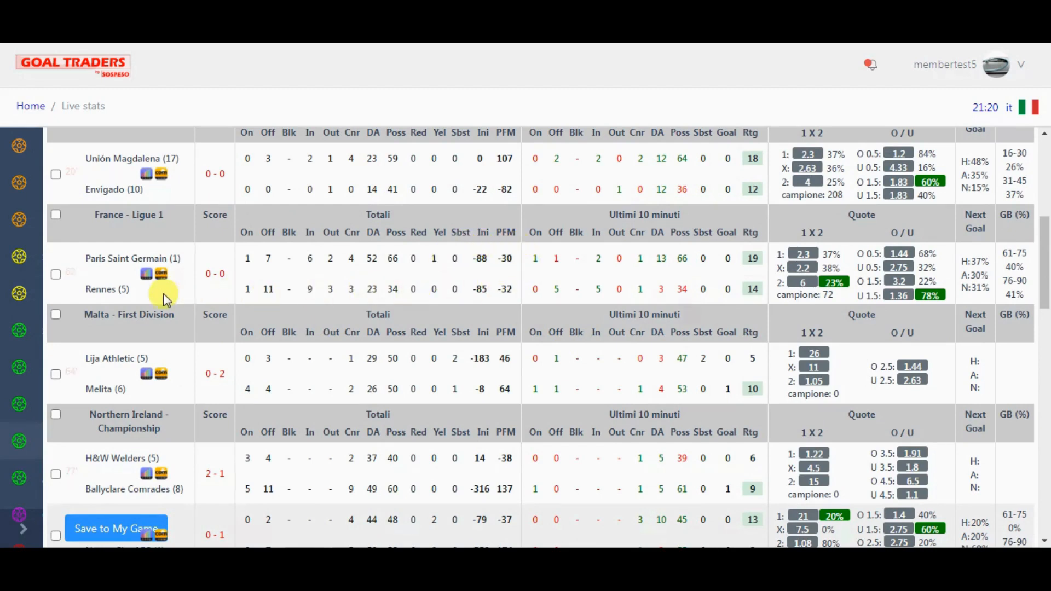
pyautogui.click(147, 276)
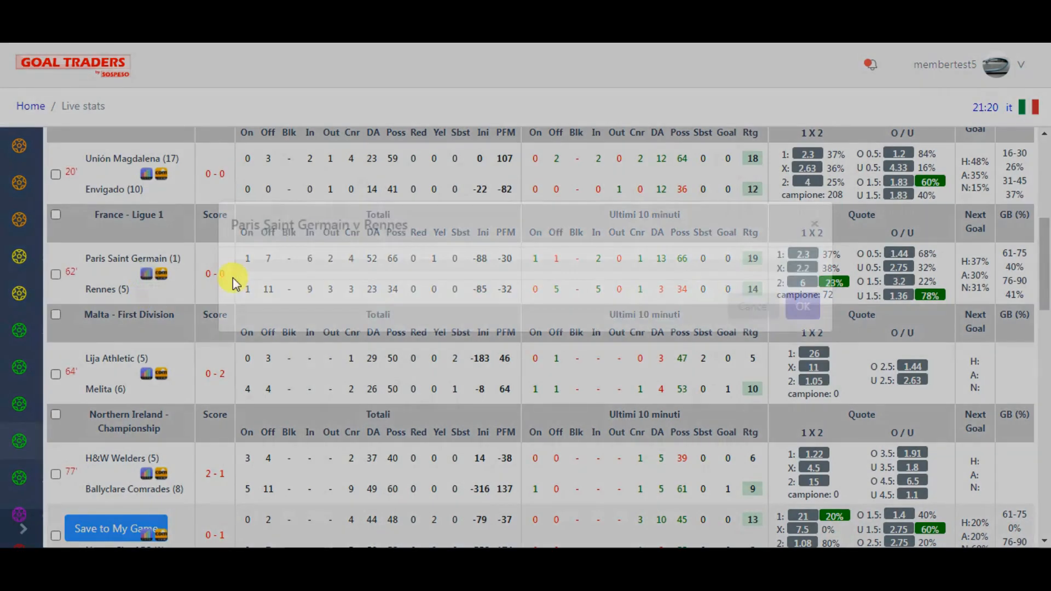
pyautogui.click(448, 251)
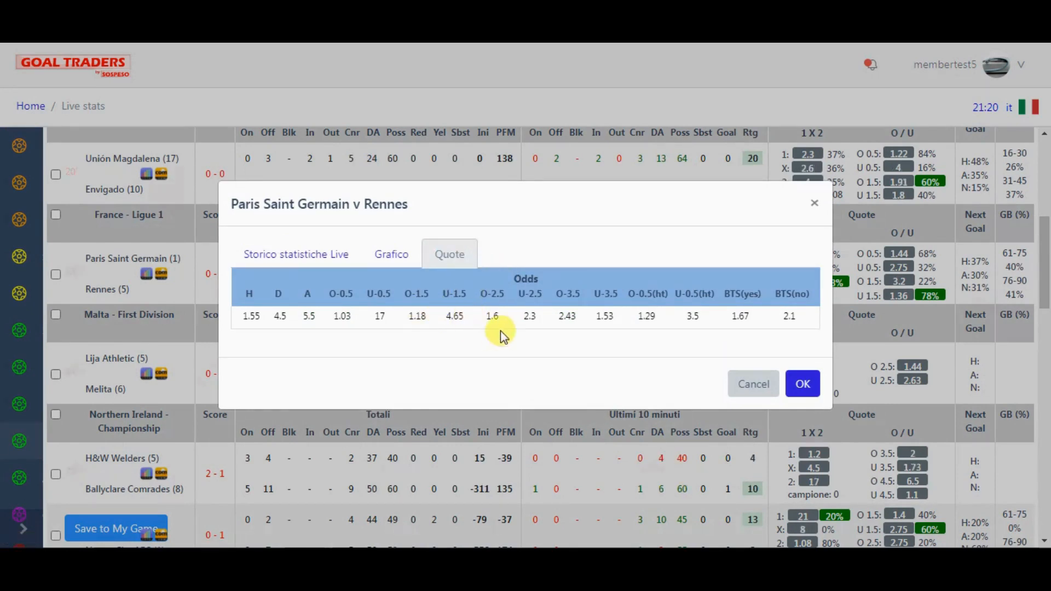
pyautogui.click(795, 383)
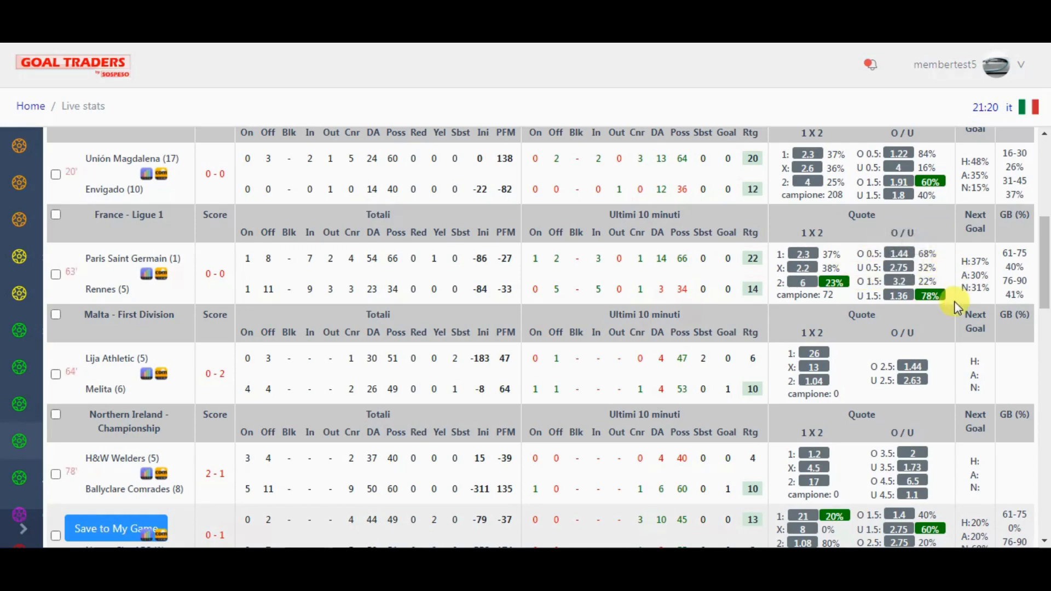
# Check the true odds and value behind the Under 1.5 percentage for Paris Saint Germain v Rennes, together with its sample size.
pyautogui.moveTo(926, 298)
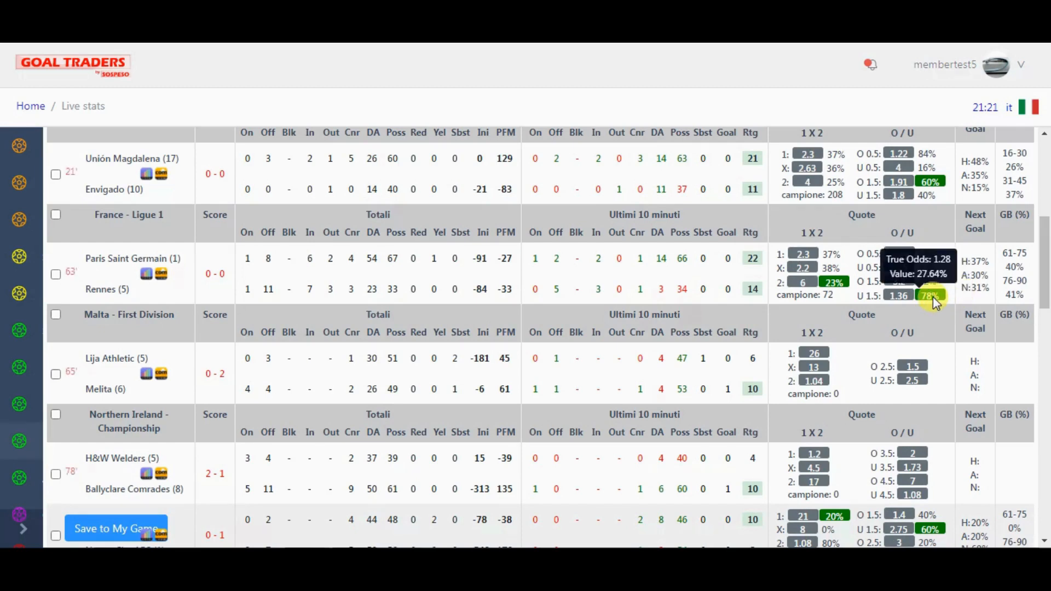
pyautogui.moveTo(836, 297); pyautogui.dragTo(776, 305)
pyautogui.click(843, 296)
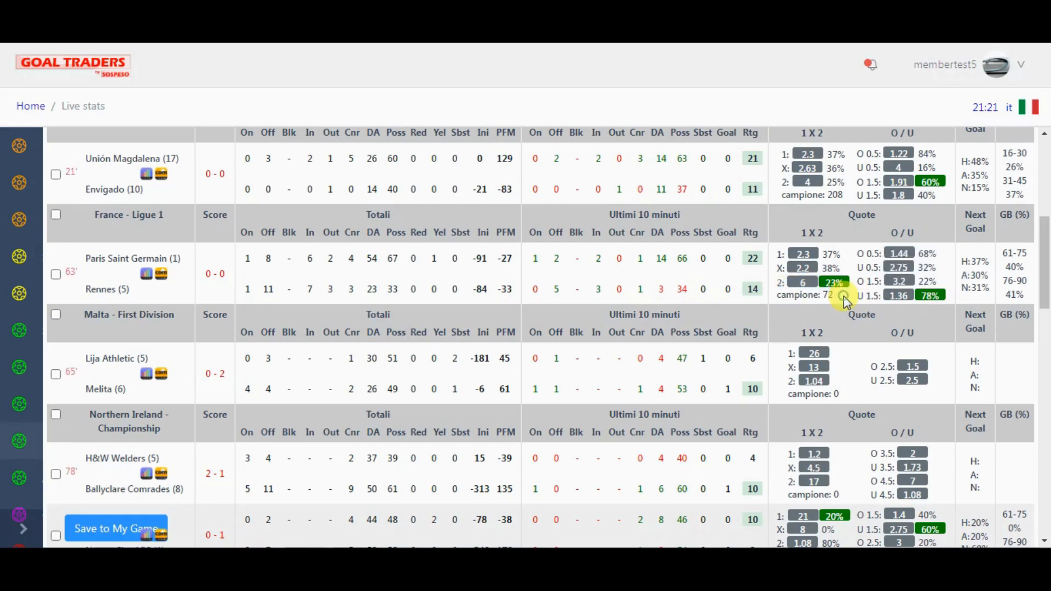
pyautogui.moveTo(840, 296); pyautogui.dragTo(793, 292)
pyautogui.click(840, 296)
pyautogui.moveTo(938, 301)
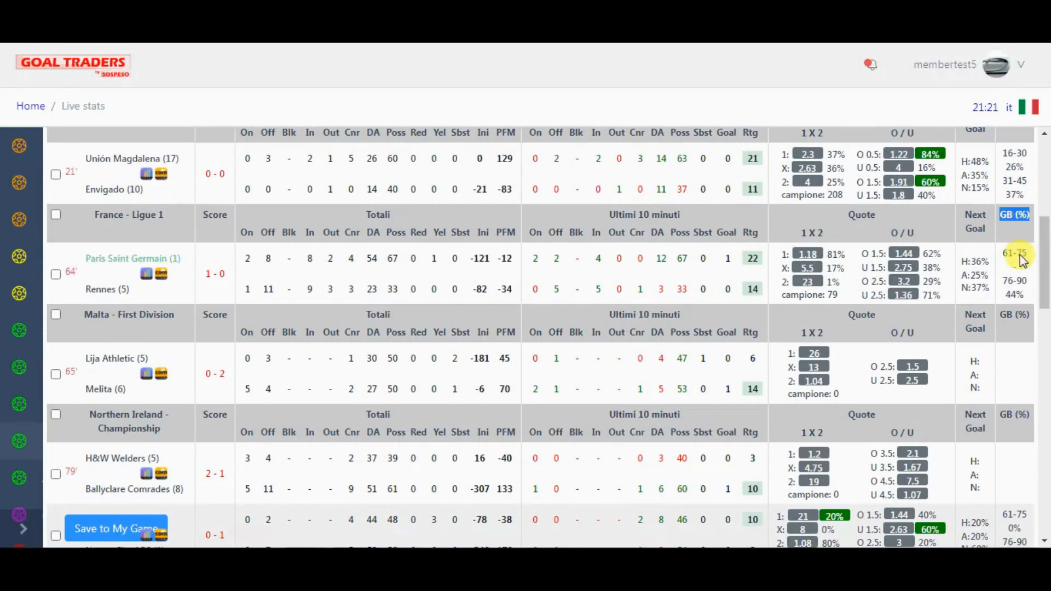
# Examine the GB (%) goal-time percentages, score and live odds for Paris Saint Germain v Rennes.
pyautogui.moveTo(211, 274)
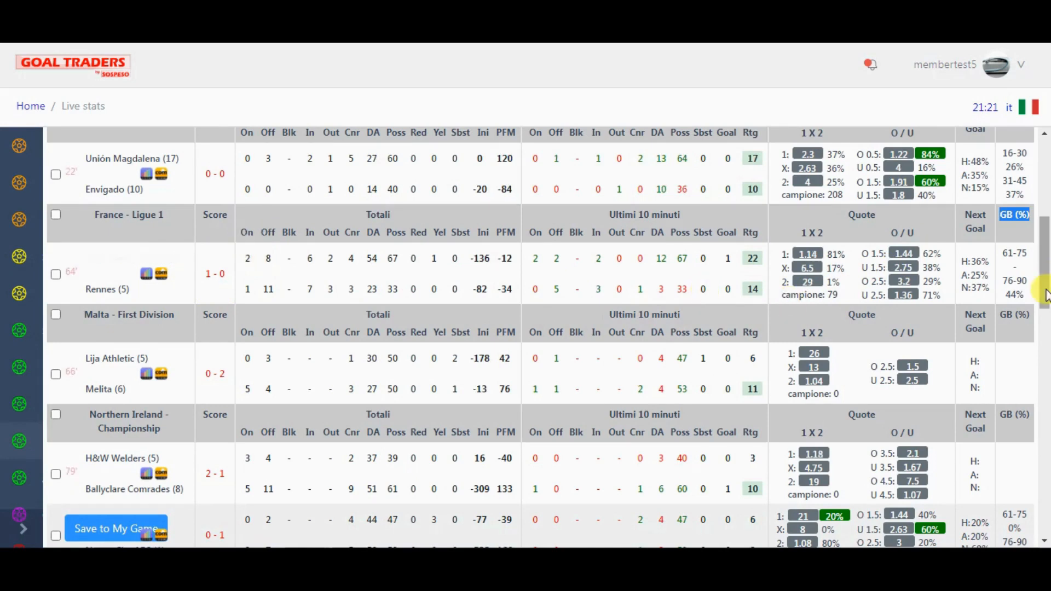
pyautogui.scroll(-1, 1046, 277)
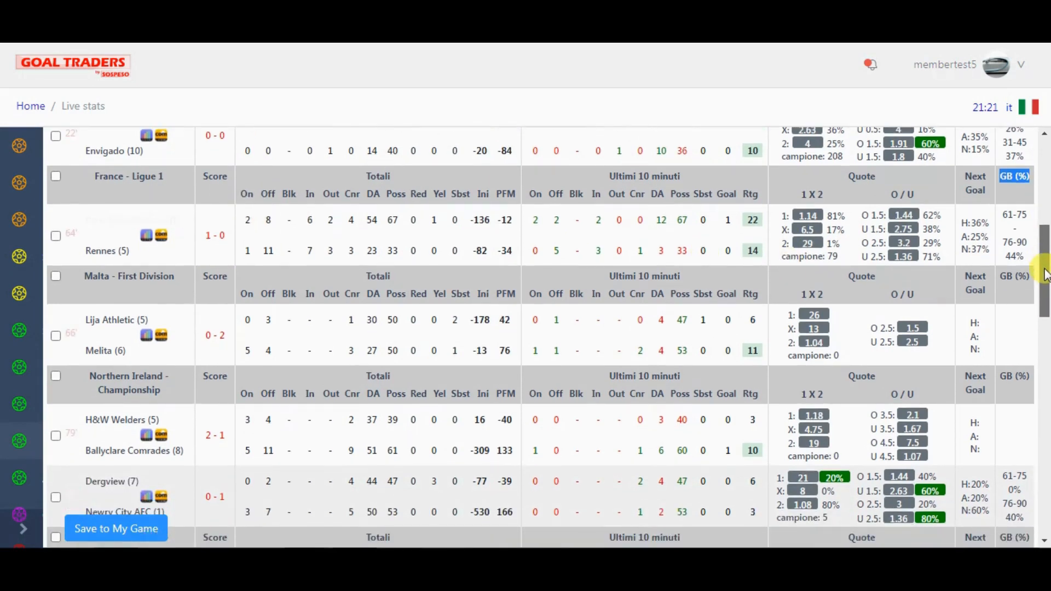
pyautogui.moveTo(1046, 274); pyautogui.dragTo(1016, 268)
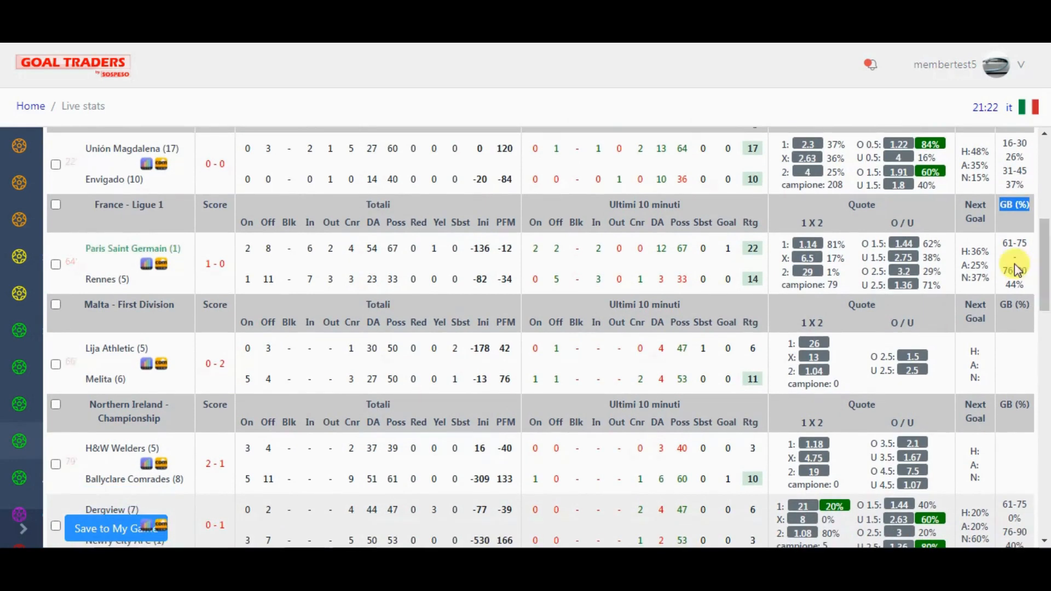
pyautogui.click(1011, 221)
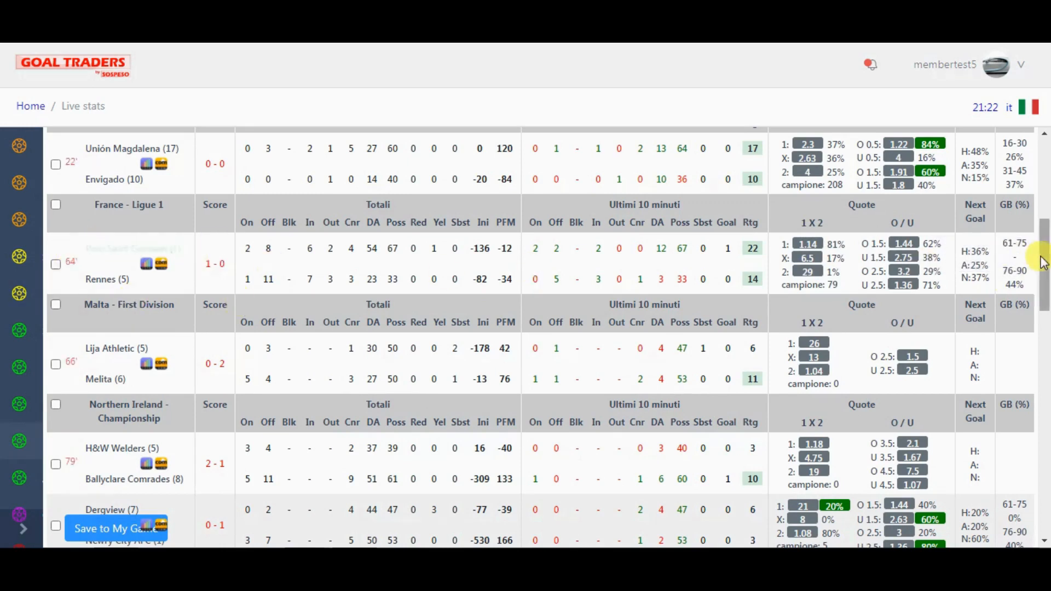
pyautogui.moveTo(1017, 260)
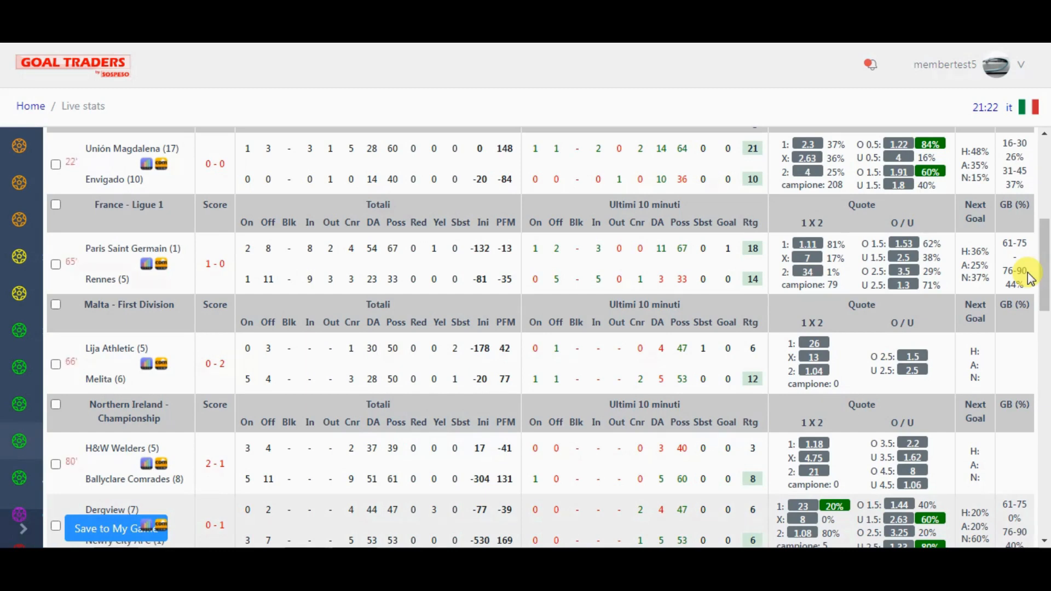
pyautogui.moveTo(1046, 274); pyautogui.dragTo(1047, 234)
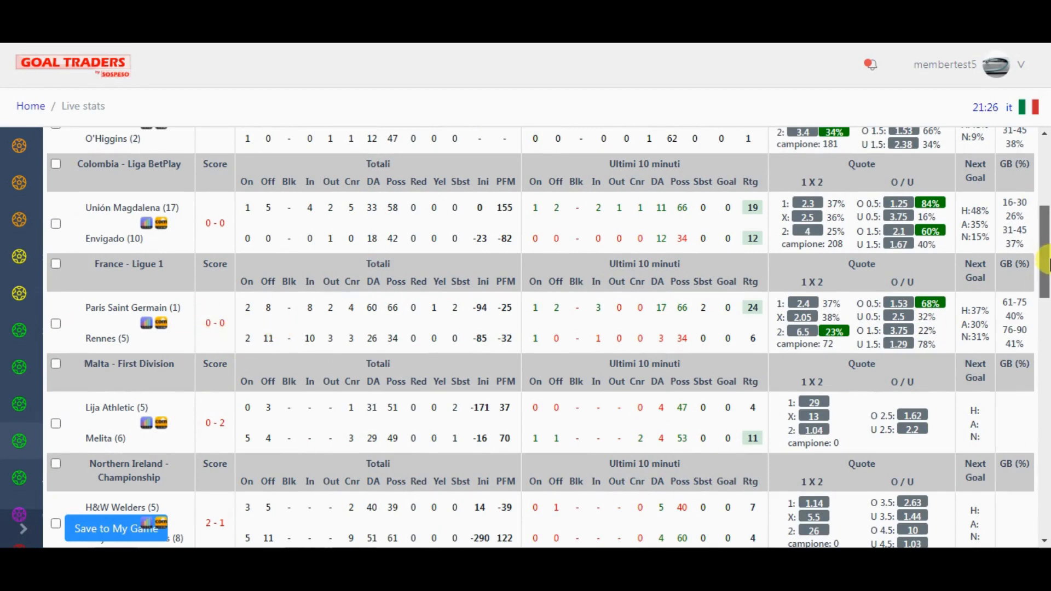
pyautogui.scroll(-1, 1046, 263)
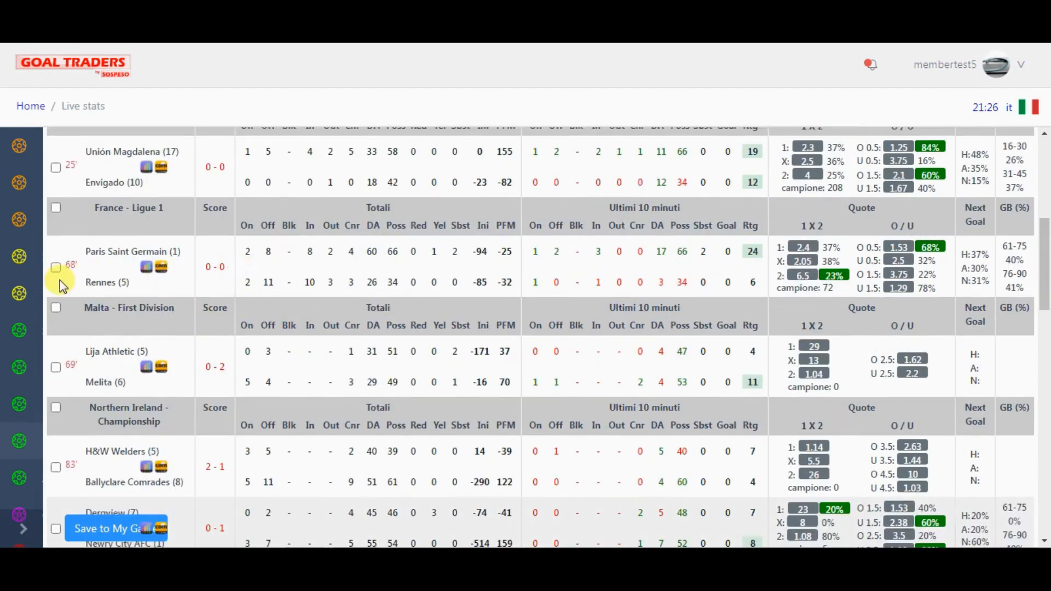
# Open the Post a tip form in a new browser tab.
pyautogui.rightClick(21, 192)
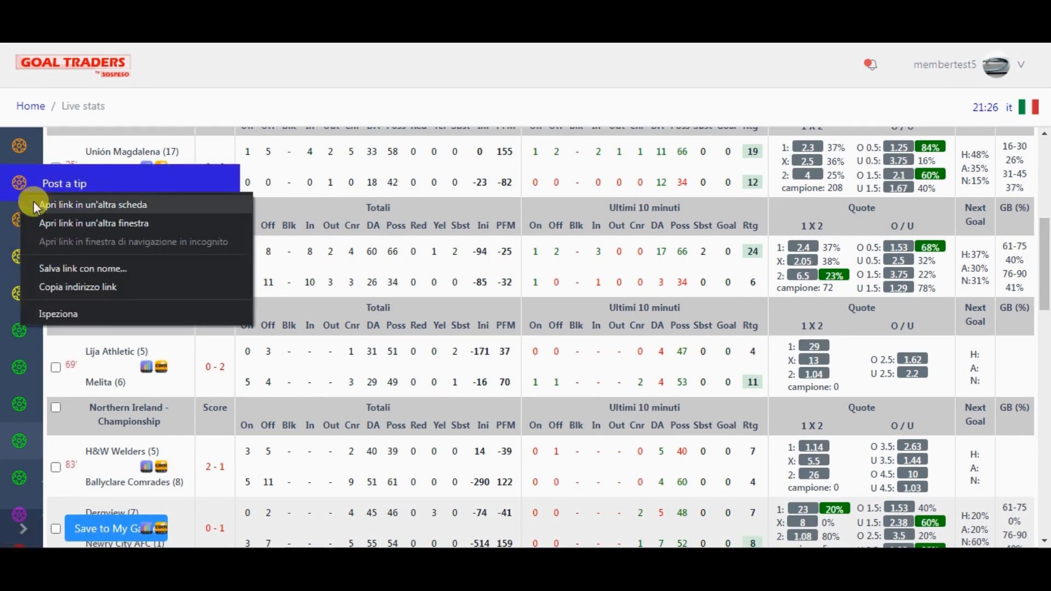
pyautogui.click(34, 205)
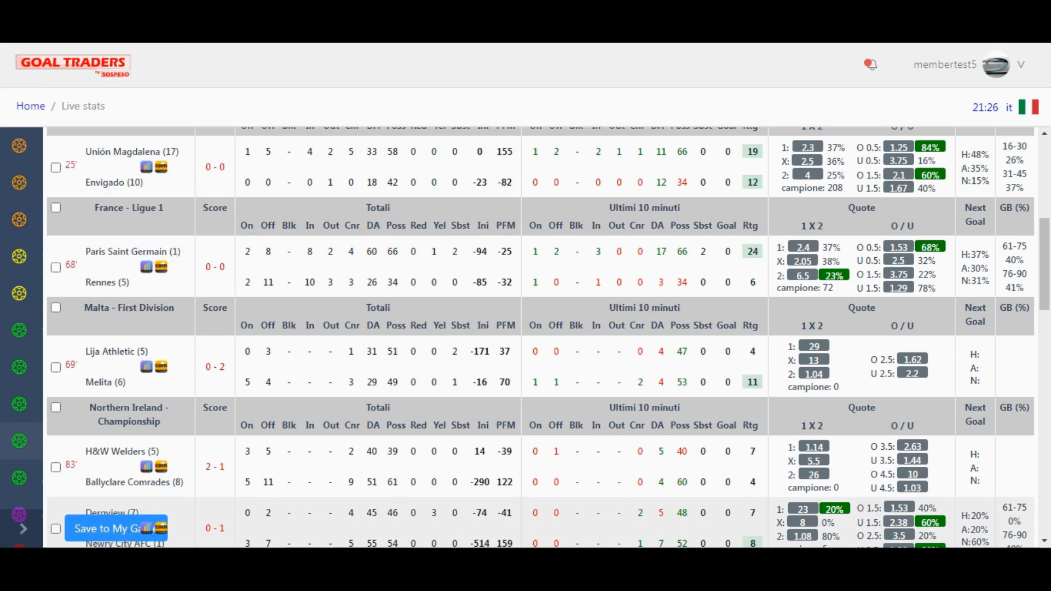
pyautogui.click(21, 186)
# Choose the Live Events match 21:00 Paris Saint Germain v Rennes from France's Ligue 1 for the tip.
pyautogui.click(412, 198)
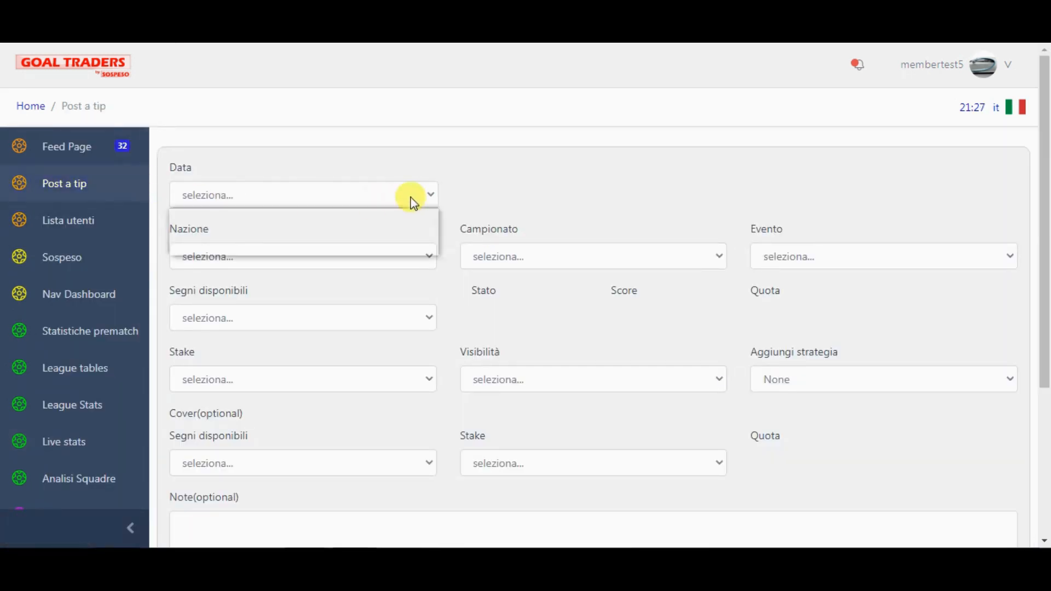
pyautogui.click(335, 247)
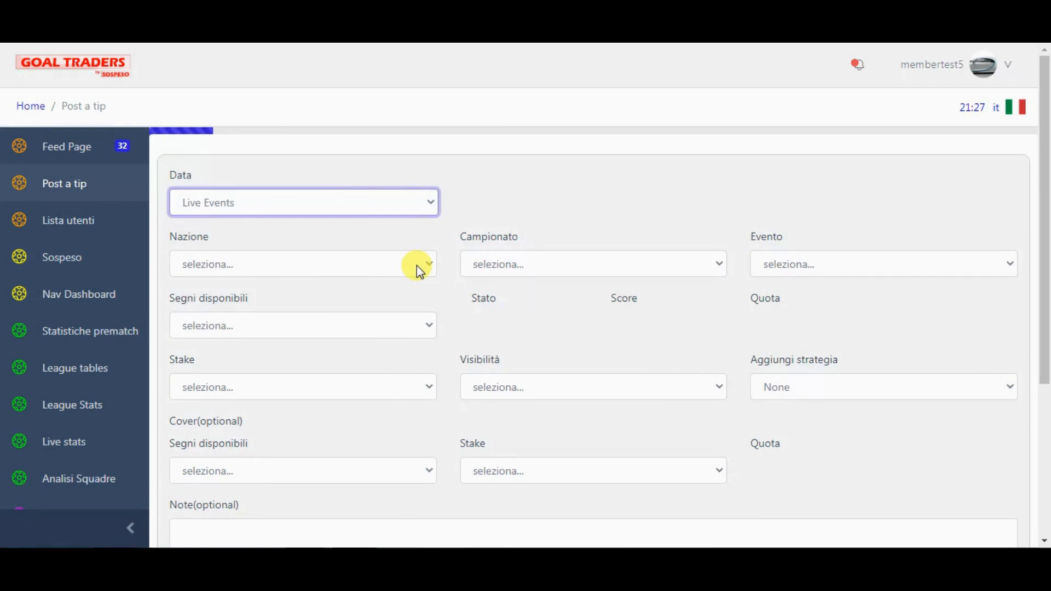
pyautogui.click(416, 265)
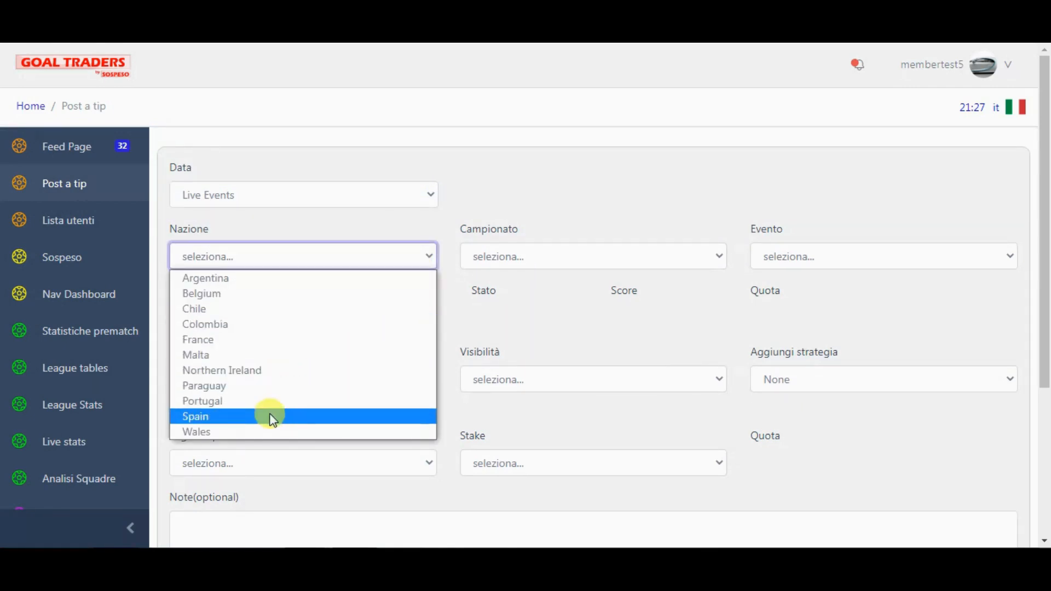
pyautogui.click(274, 342)
pyautogui.click(600, 256)
pyautogui.click(596, 277)
pyautogui.click(863, 265)
pyautogui.click(866, 278)
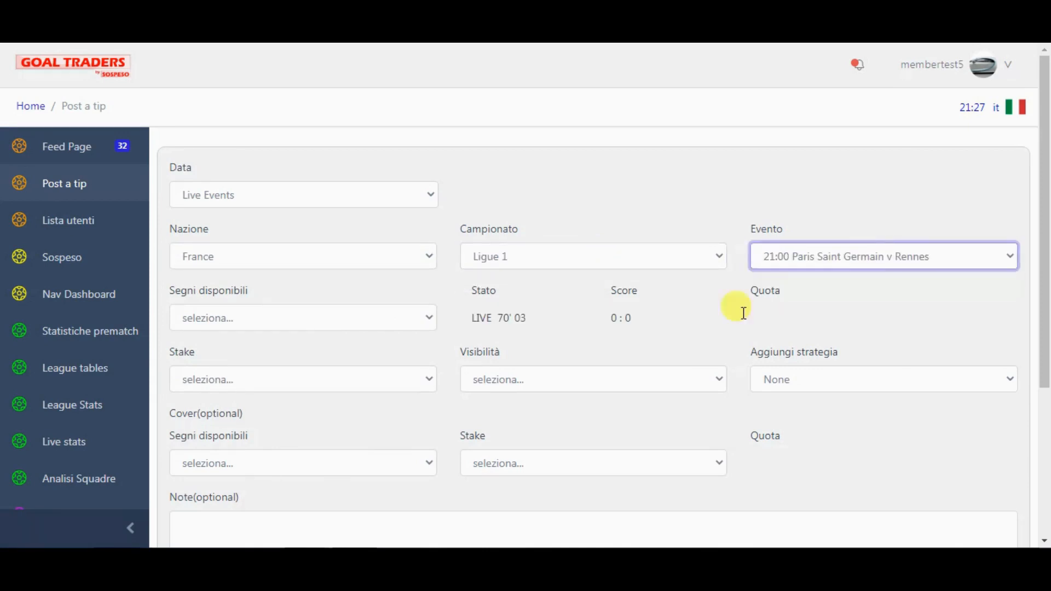
# Set the tip's sign to Home - FT with a stake of 1 and collapse the navigation sidebar.
pyautogui.click(405, 323)
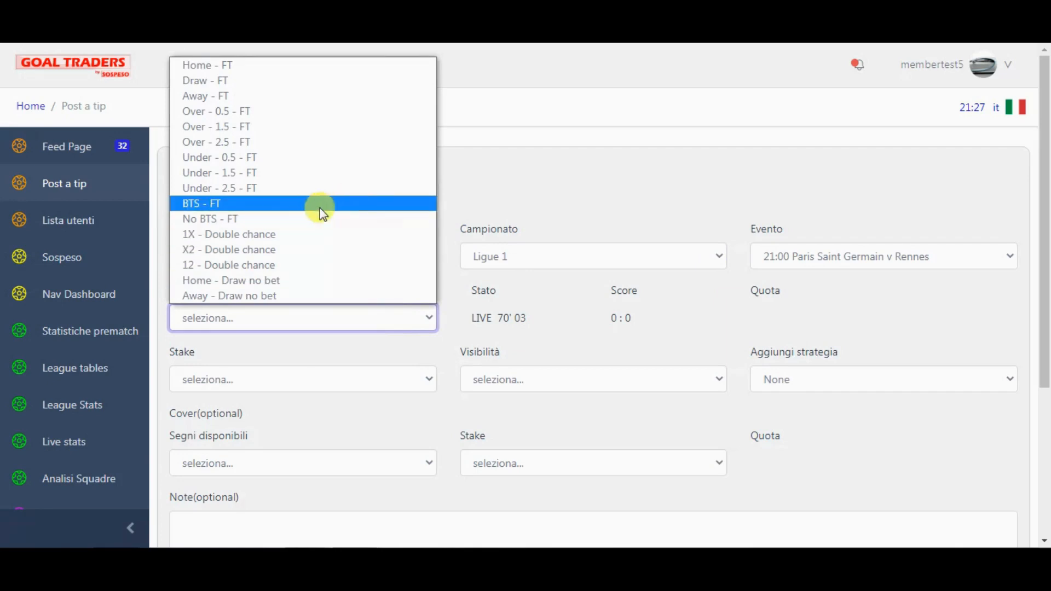
pyautogui.click(323, 70)
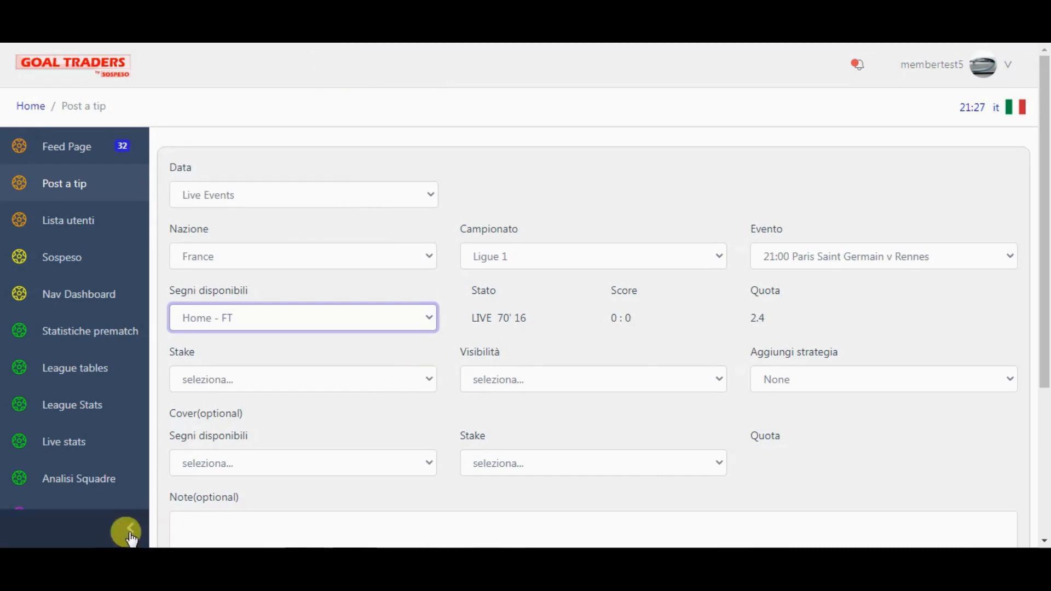
pyautogui.click(411, 380)
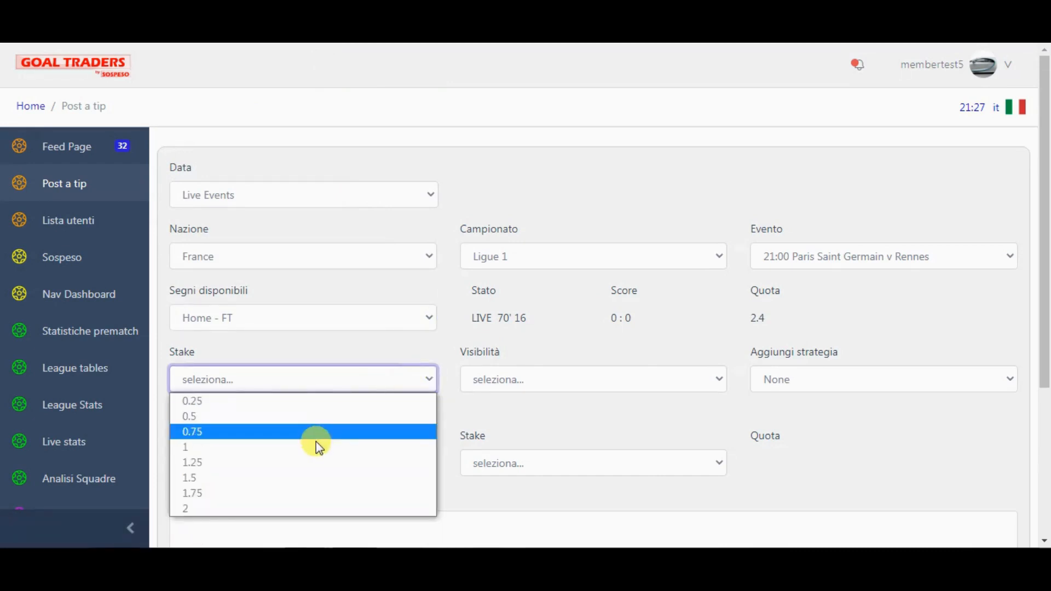
pyautogui.click(300, 449)
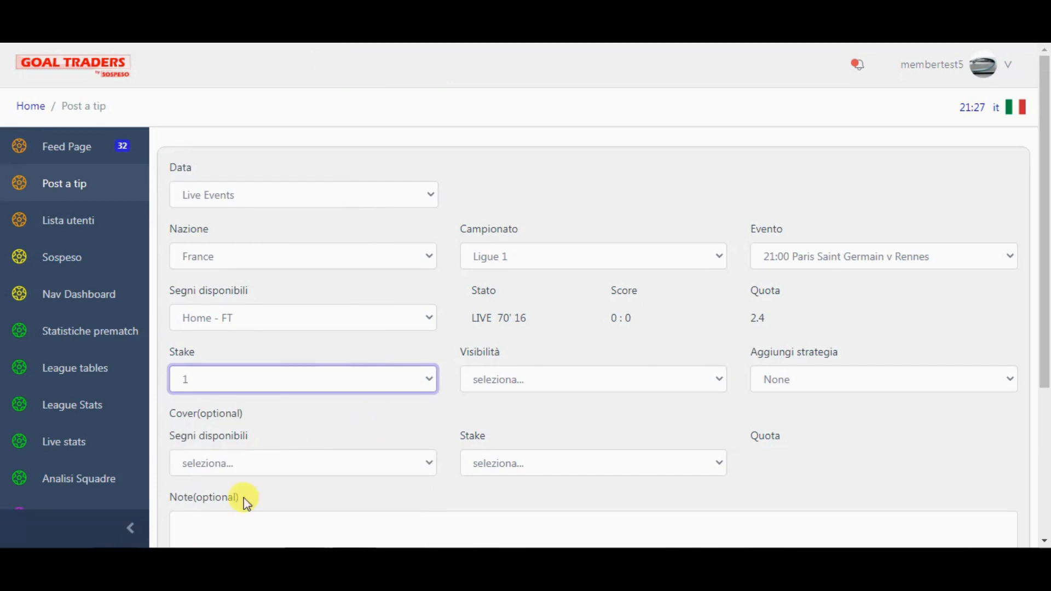
pyautogui.click(132, 527)
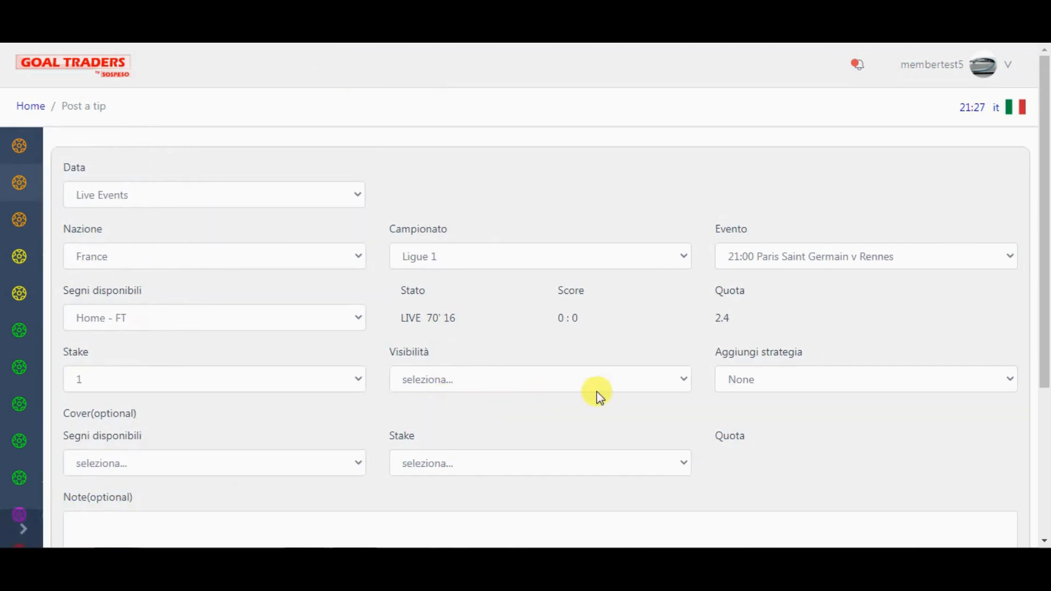
# Set the tip's visibility to Public and leave the added strategy at None.
pyautogui.click(656, 386)
pyautogui.click(658, 401)
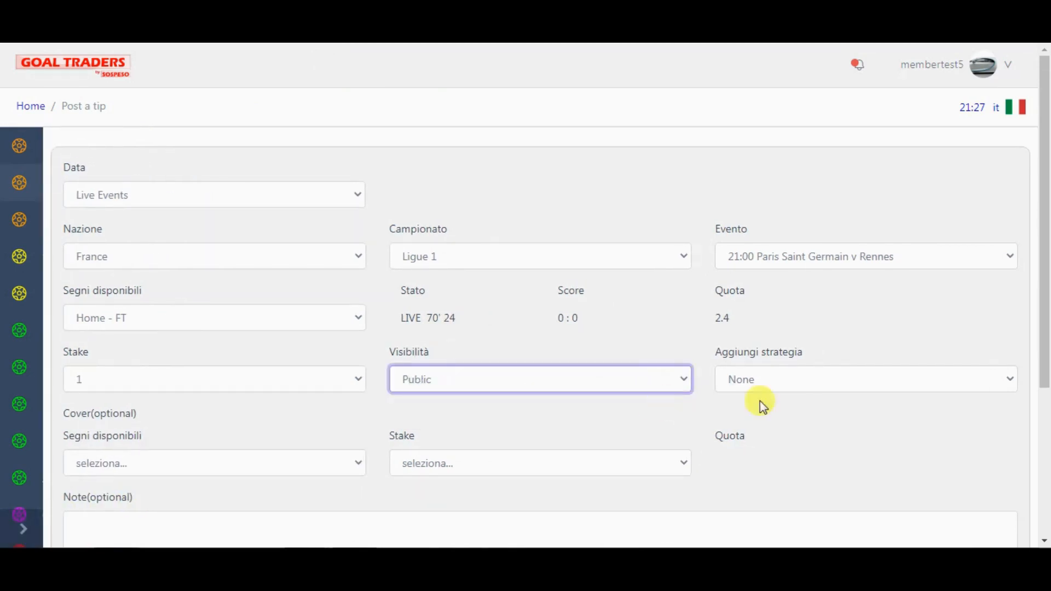
pyautogui.click(821, 388)
pyautogui.click(863, 401)
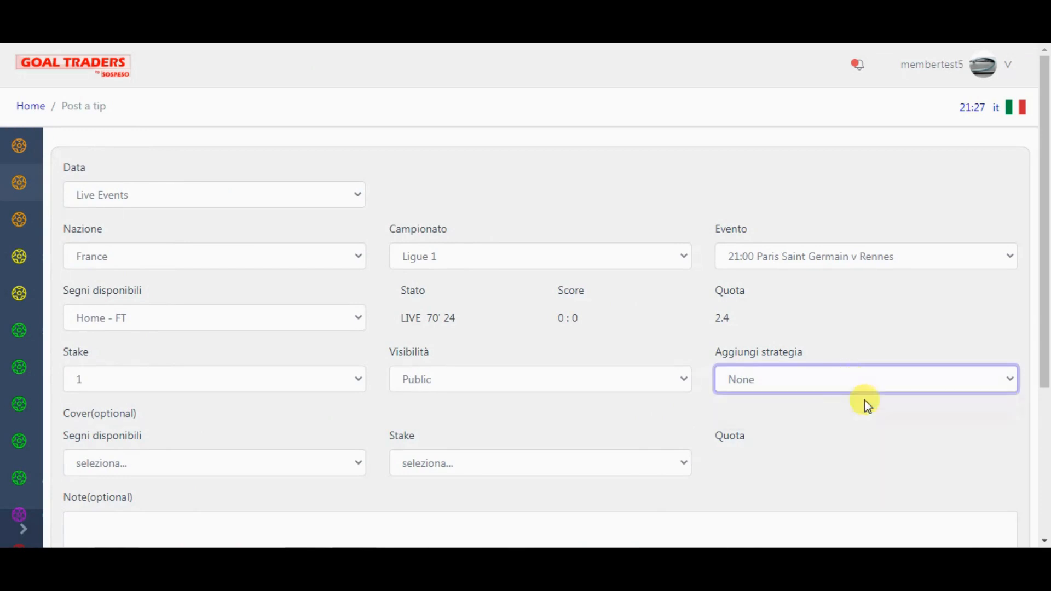
pyautogui.click(648, 426)
# Add an Under - 0.5 - FT cover bet with a stake of 1.
pyautogui.scroll(-2, 1043, 329)
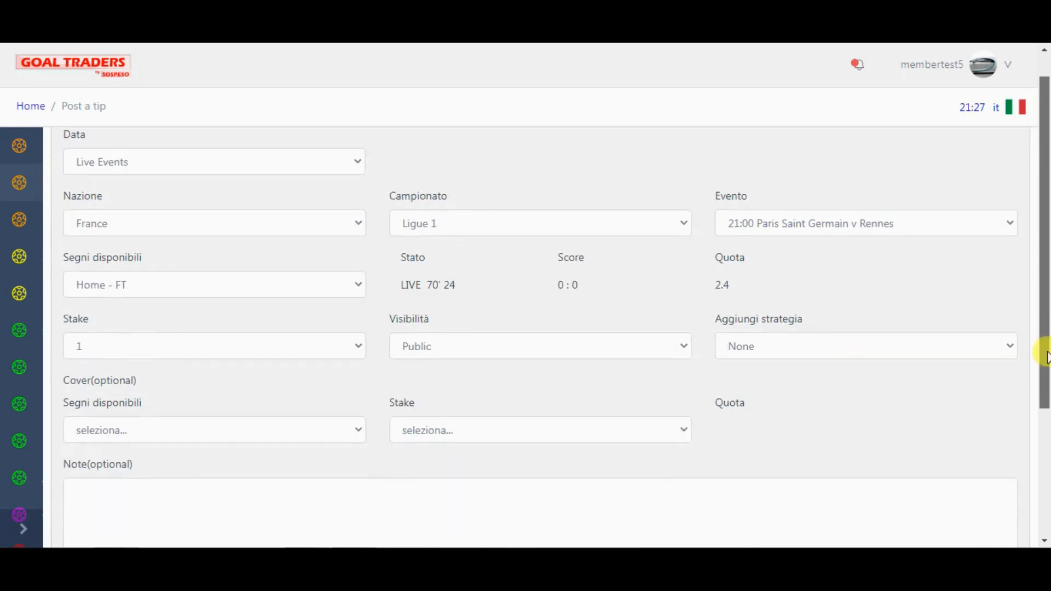
pyautogui.click(353, 350)
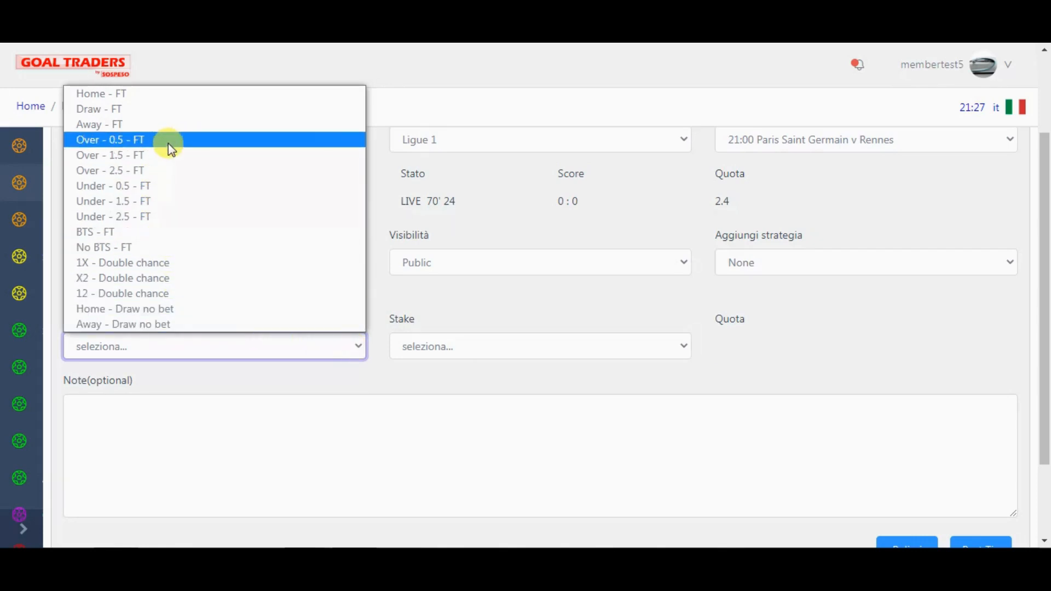
pyautogui.click(135, 188)
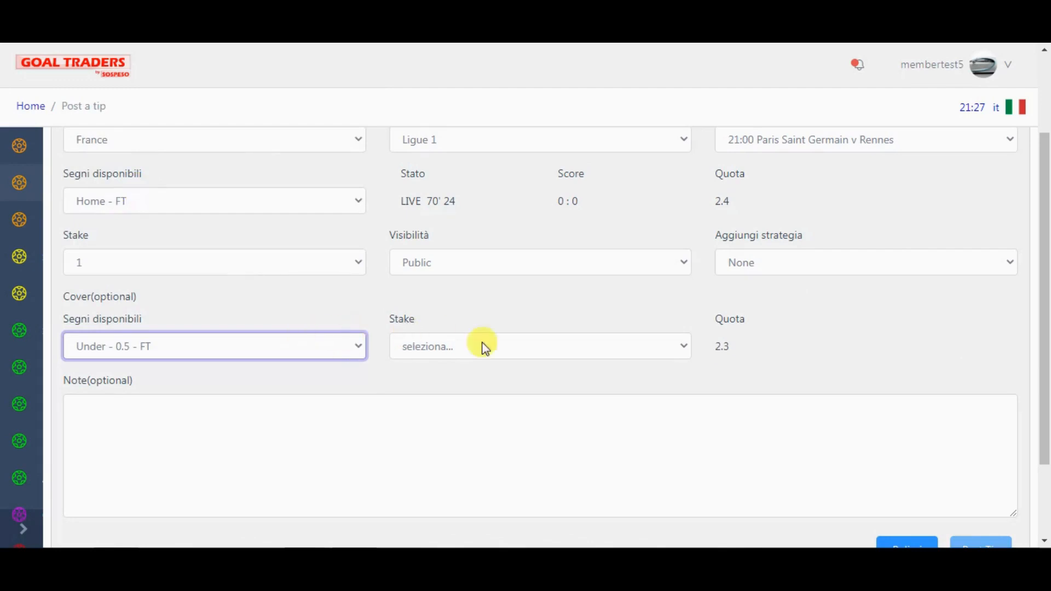
pyautogui.click(534, 348)
pyautogui.click(510, 413)
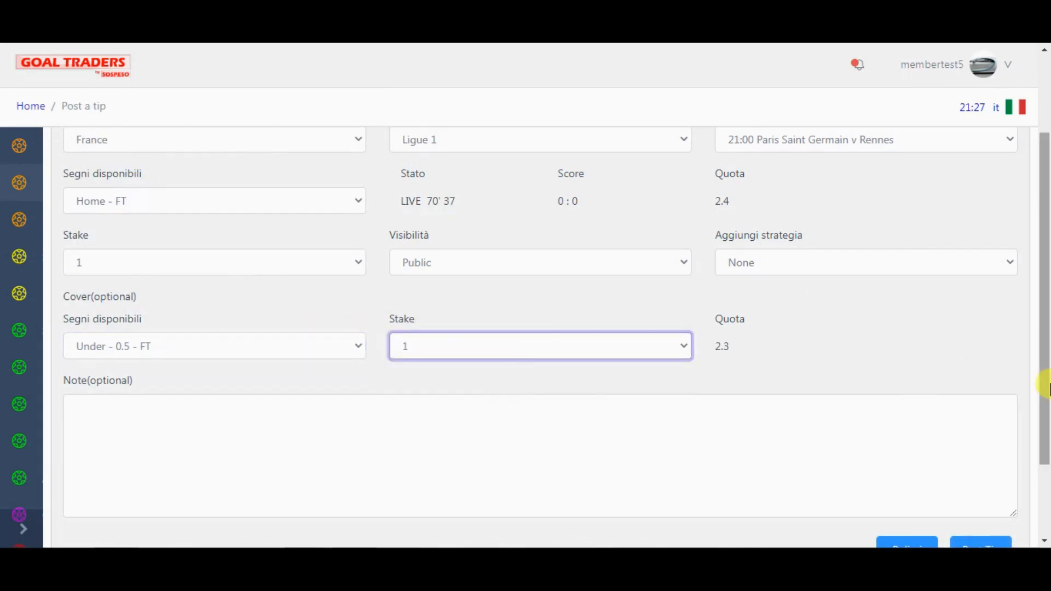
# Review the completed tip and cover details, leave the optional note empty and post the tip.
pyautogui.moveTo(1044, 382); pyautogui.dragTo(1046, 329)
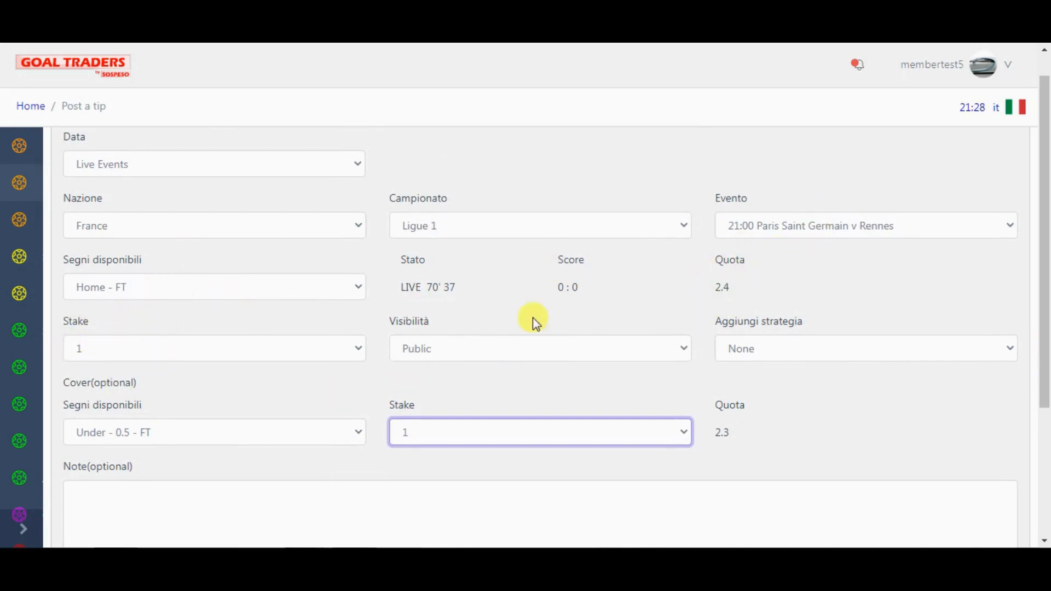
pyautogui.moveTo(1044, 228); pyautogui.dragTo(1046, 304)
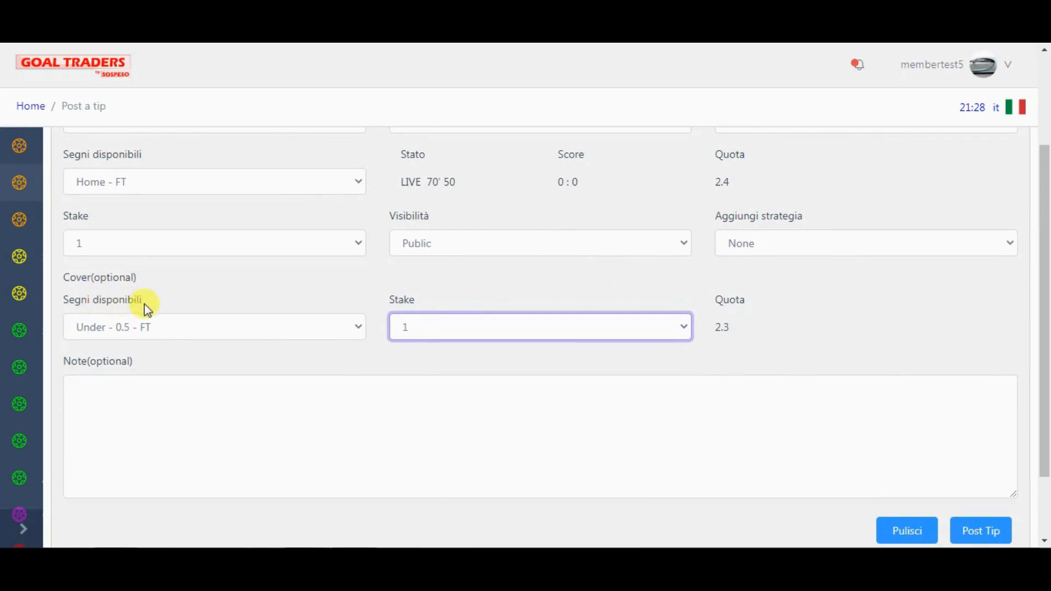
pyautogui.click(349, 361)
pyautogui.click(999, 531)
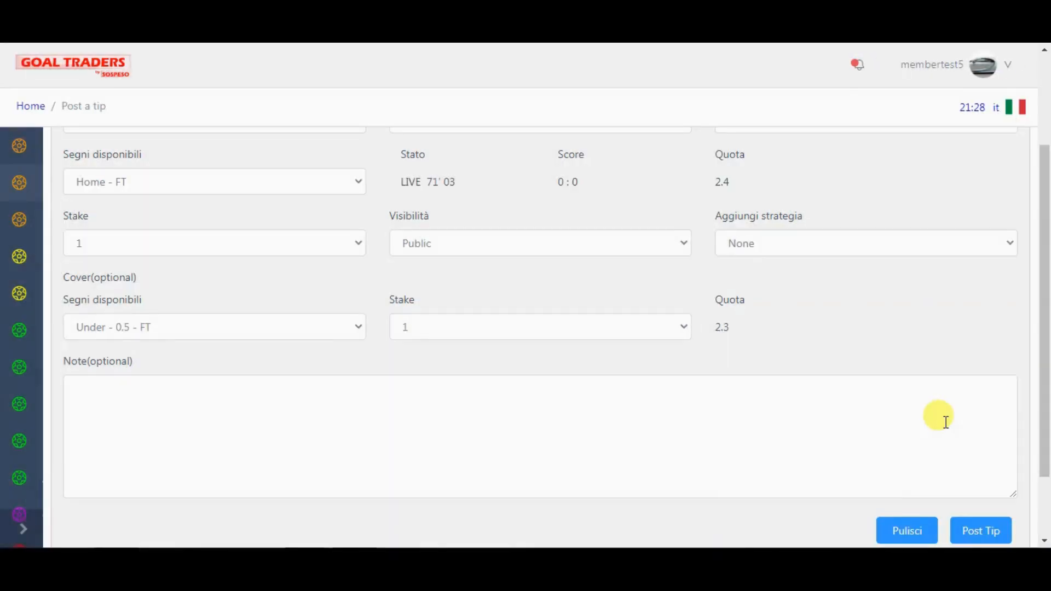
# Open the account's My tips page and review the pending Paris Saint Germain v Rennes tip with its Cash Out info.
pyautogui.moveTo(1043, 429); pyautogui.dragTo(1035, 284)
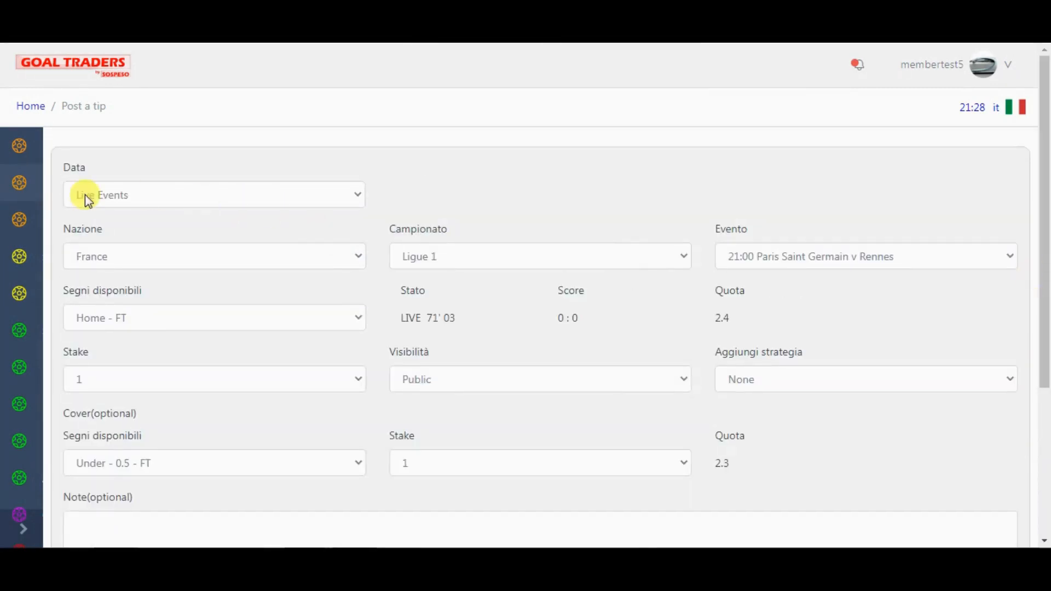
pyautogui.click(1009, 71)
pyautogui.click(958, 98)
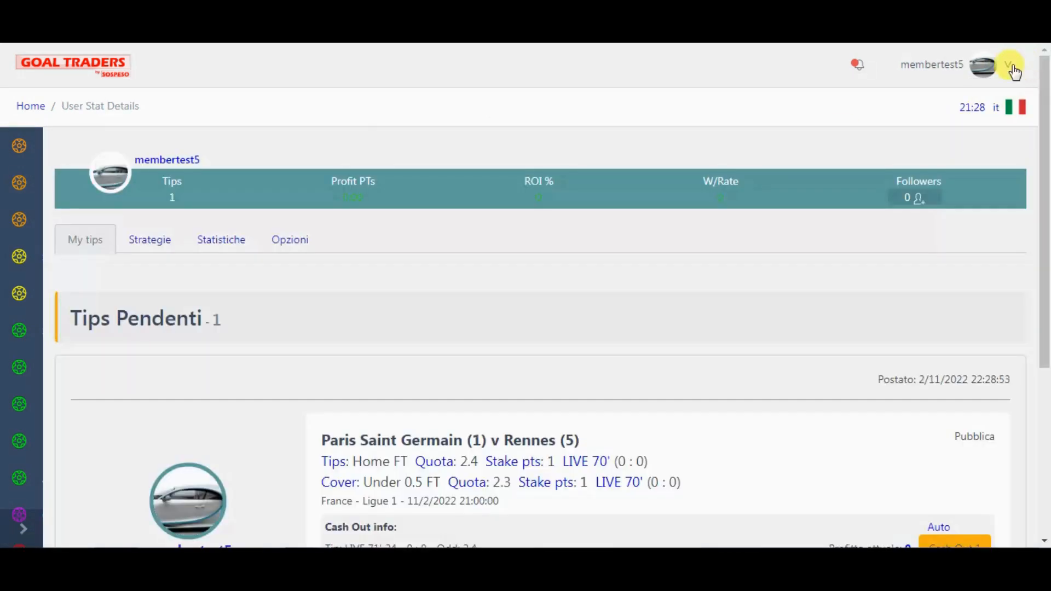
pyautogui.moveTo(1044, 82); pyautogui.dragTo(1044, 167)
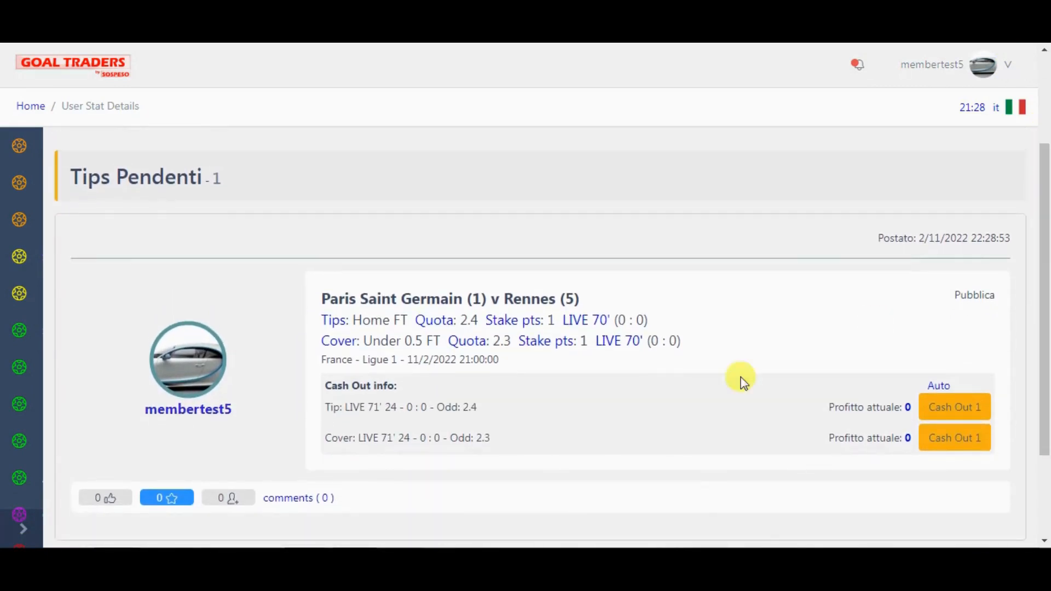
pyautogui.moveTo(1044, 286); pyautogui.dragTo(1044, 310)
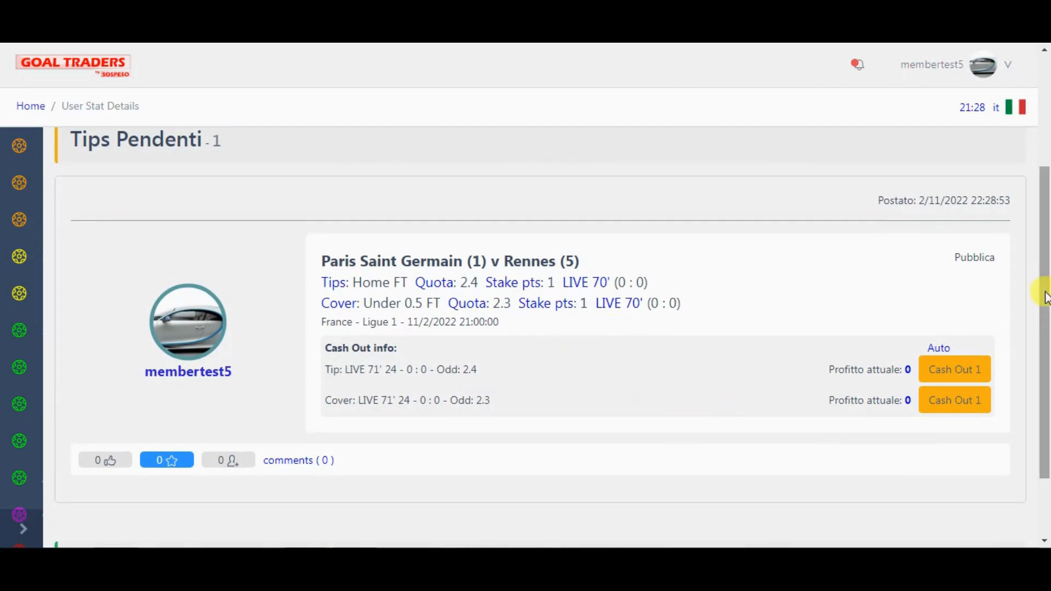
pyautogui.moveTo(1044, 295); pyautogui.dragTo(1045, 228)
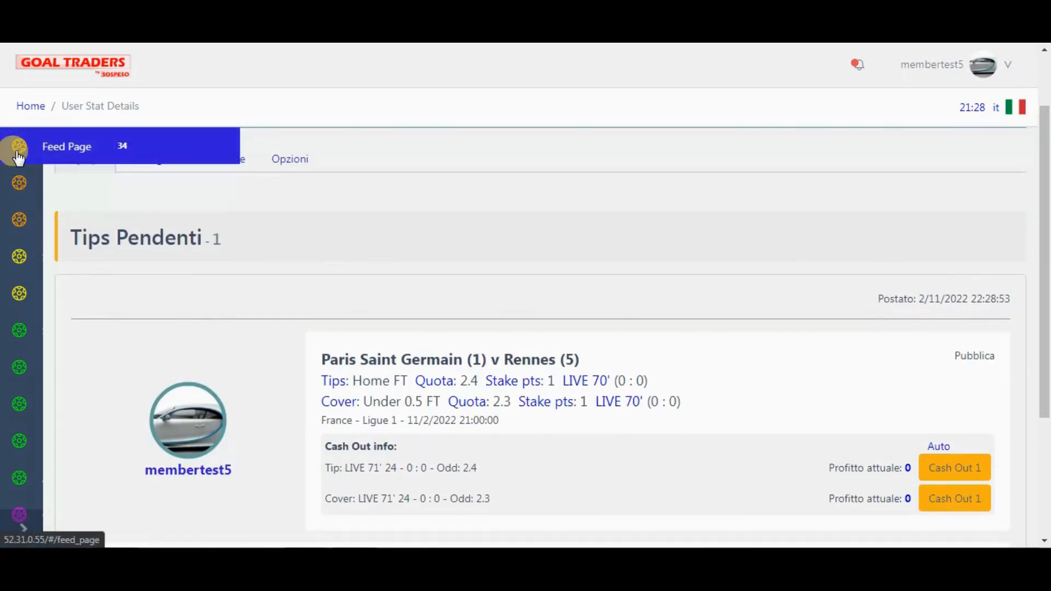
# Open the feed page and review the posted Paris Saint Germain v Rennes tip, its cover and the Cash Out info.
pyautogui.click(18, 157)
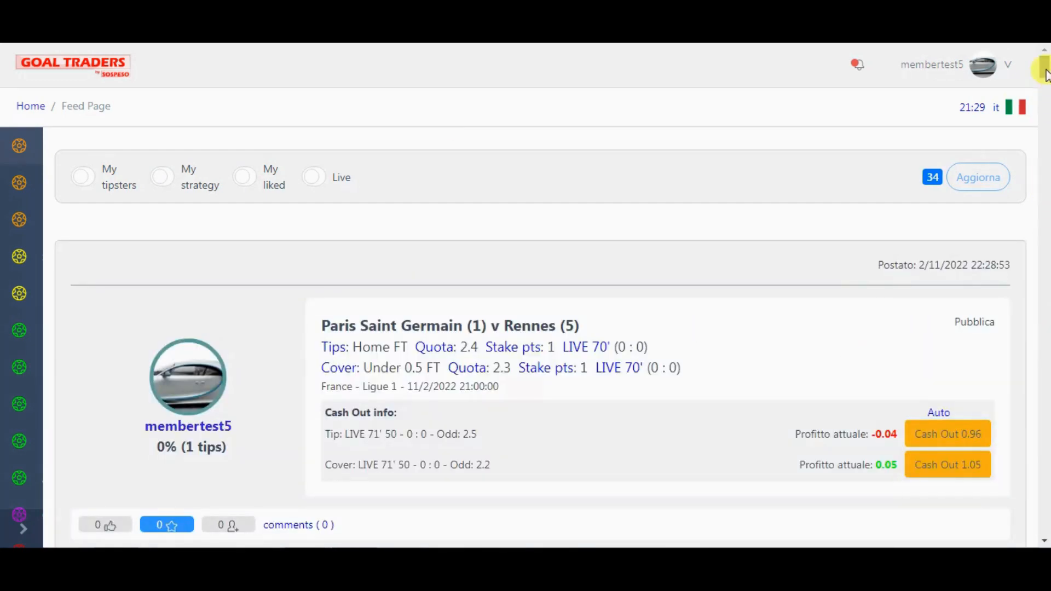
pyautogui.scroll(-3, 1043, 70)
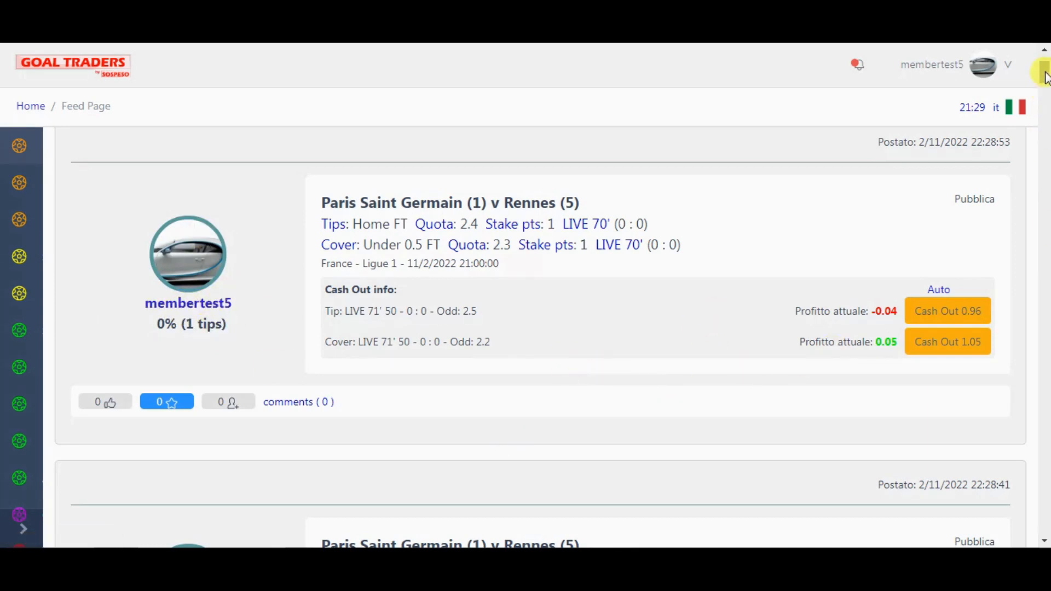
pyautogui.scroll(1, 1046, 77)
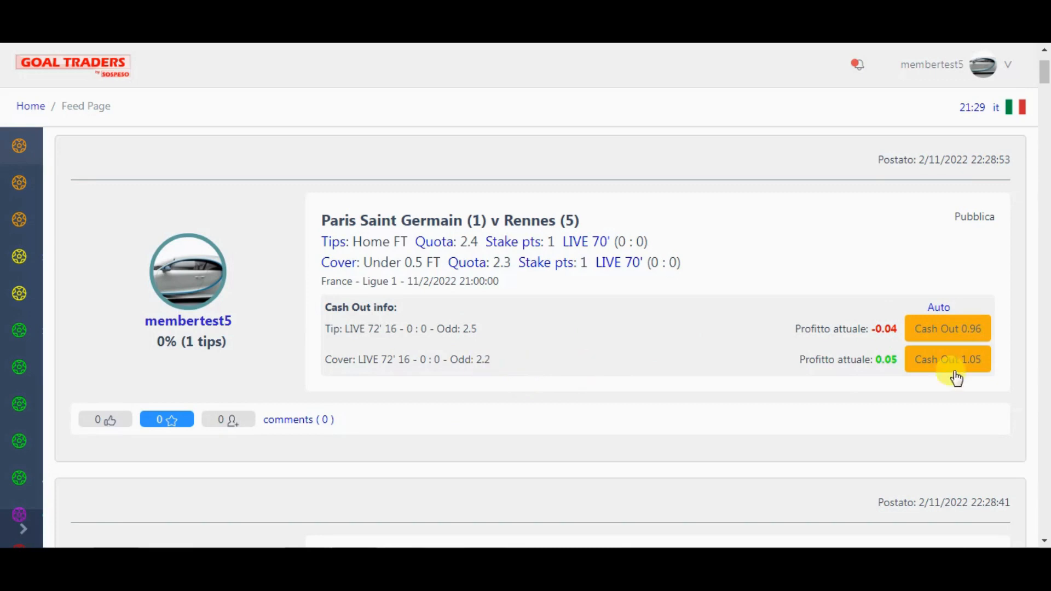
pyautogui.moveTo(1046, 82); pyautogui.dragTo(1046, 82)
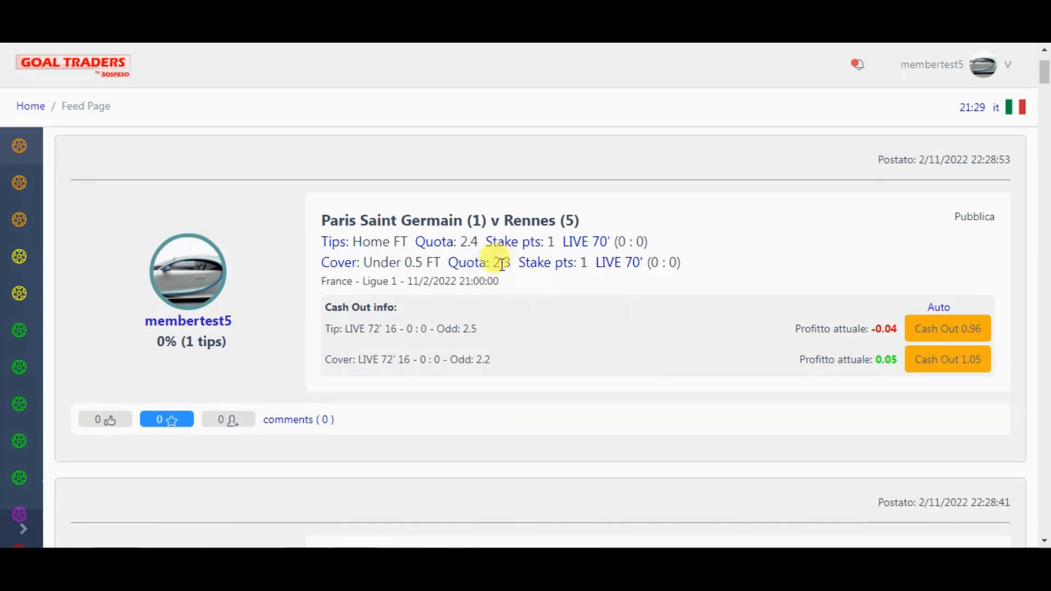
pyautogui.doubleClick(583, 264)
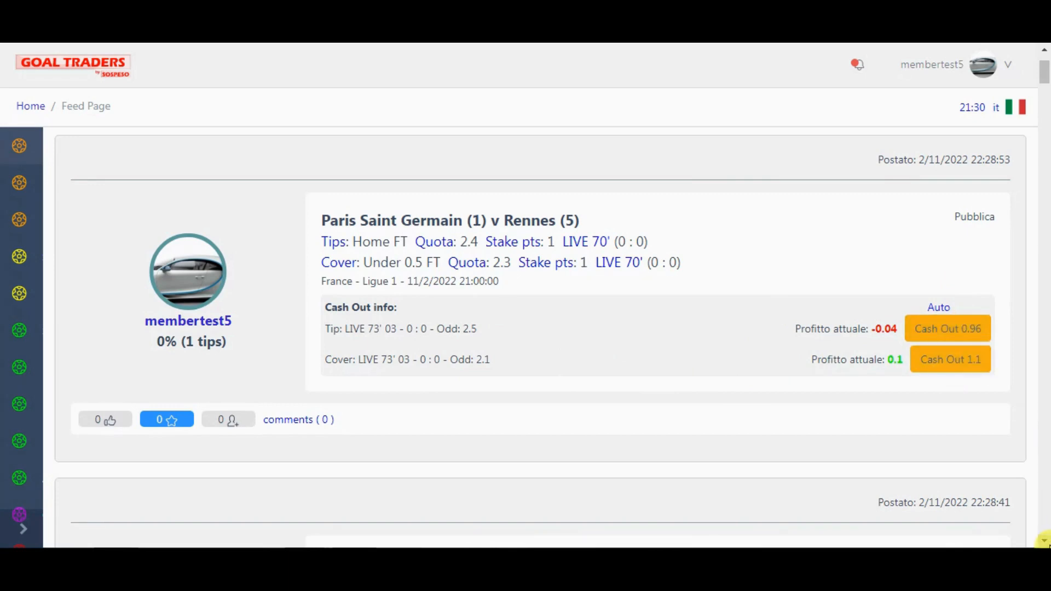
pyautogui.scroll(-1, 1043, 540)
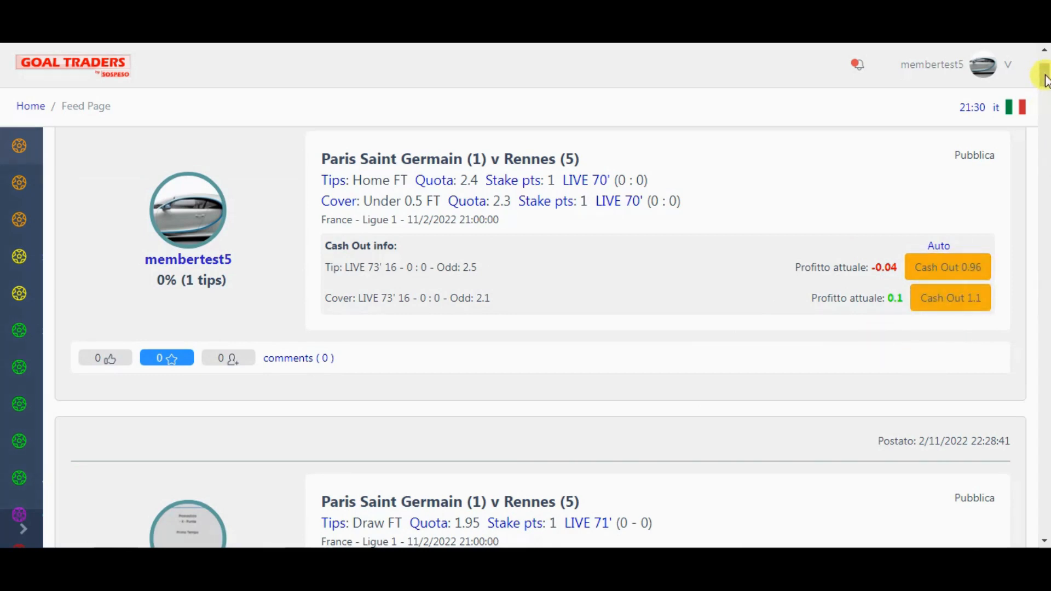
pyautogui.scroll(-1, 1045, 78)
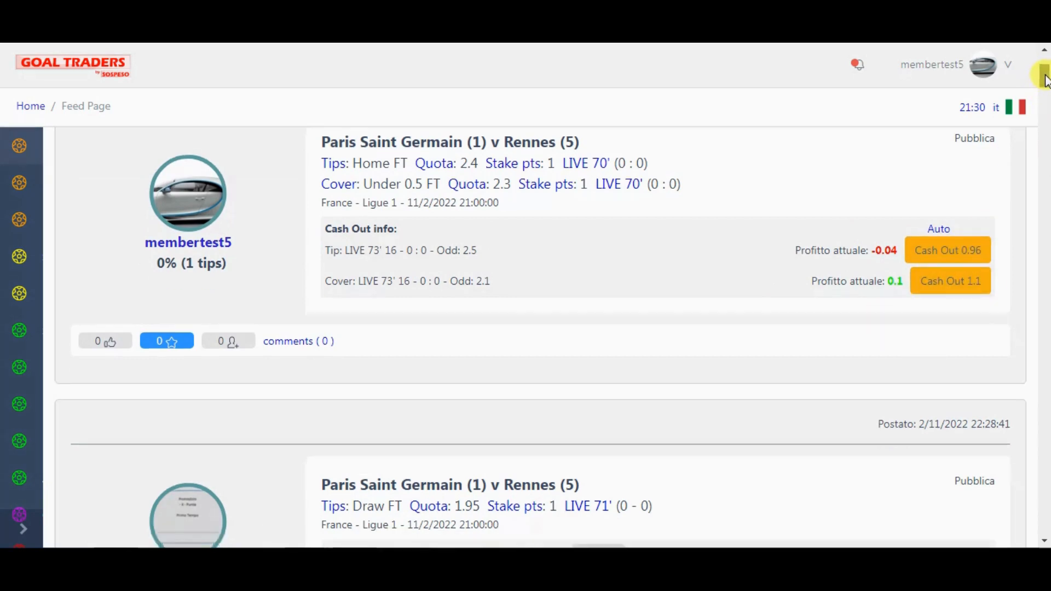
pyautogui.moveTo(1045, 75)
pyautogui.mouseDown()
pyautogui.moveTo(1042, 86)
pyautogui.moveTo(1043, 71)
pyautogui.mouseUp()
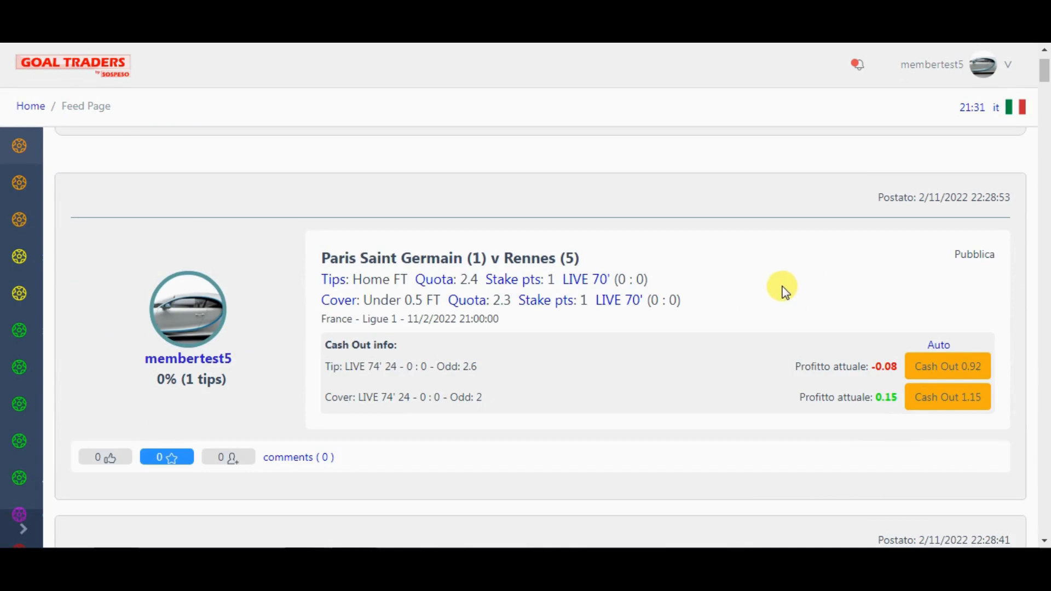
# Cash out the Under 0.5 FT cover at 1.15 and the Home FT tip at 0.91 on the Paris Saint Germain v Rennes post.
pyautogui.moveTo(1045, 67)
pyautogui.mouseDown()
pyautogui.moveTo(1045, 104)
pyautogui.moveTo(1046, 63)
pyautogui.mouseUp()
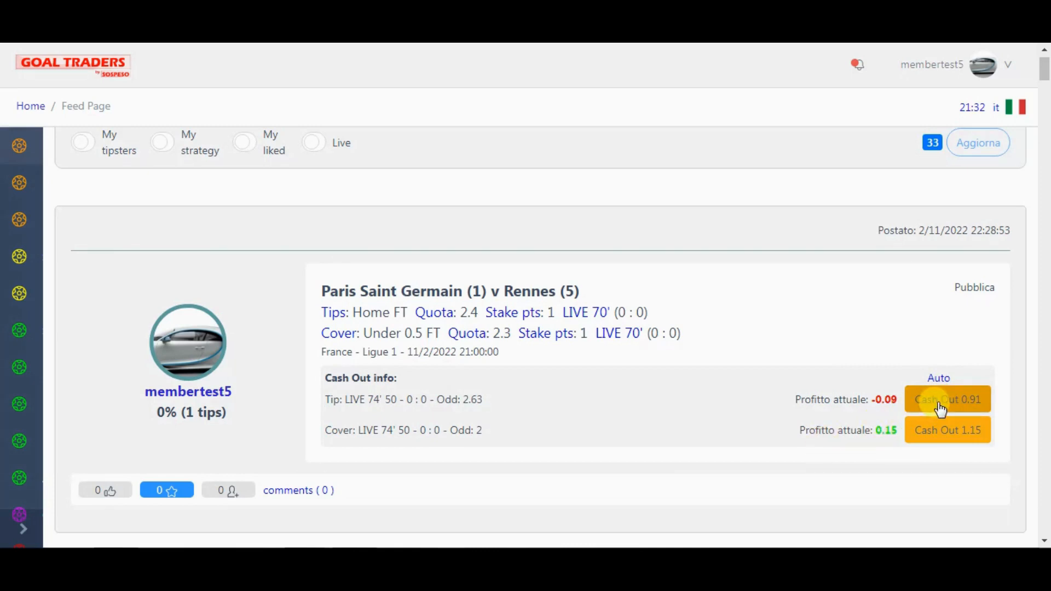
pyautogui.click(945, 430)
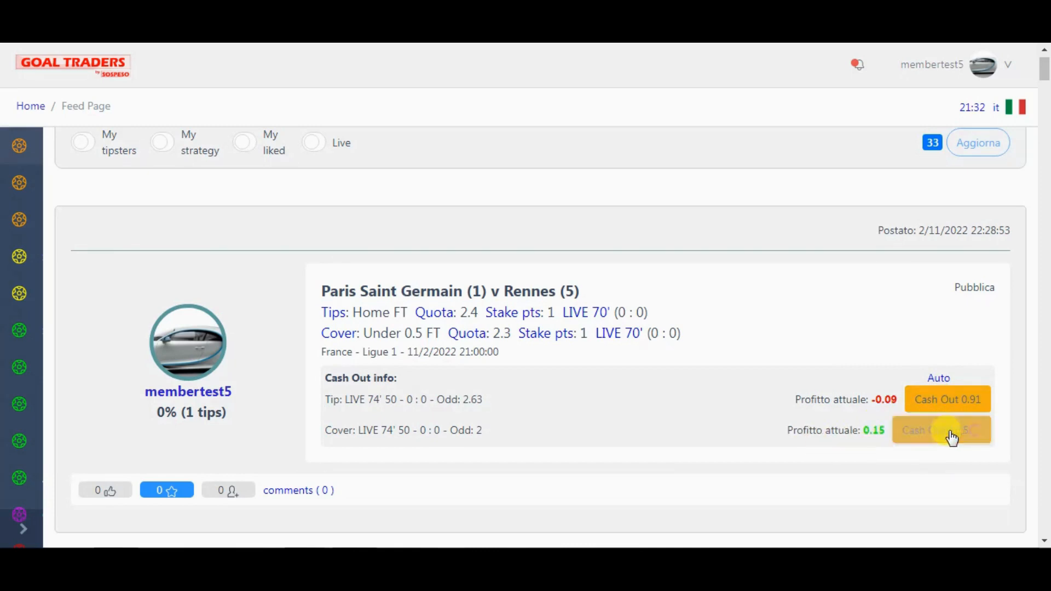
pyautogui.click(924, 402)
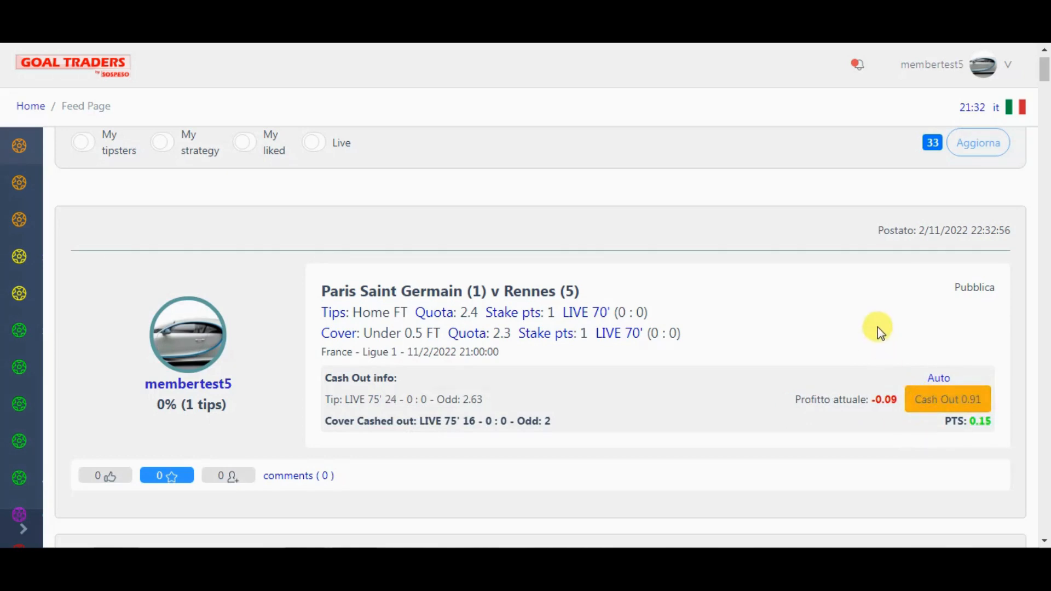
pyautogui.click(931, 398)
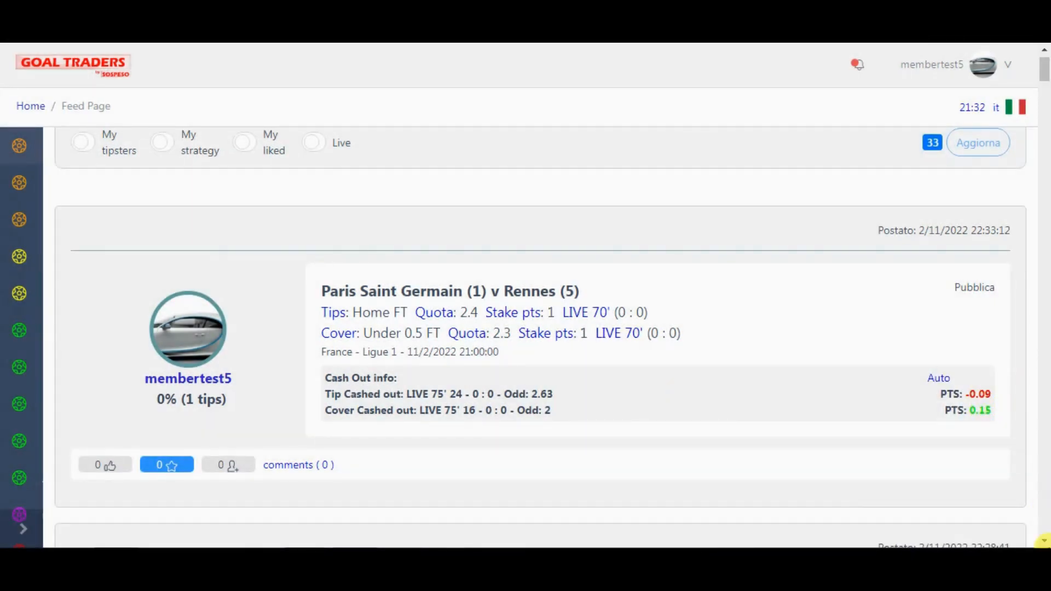
pyautogui.click(1045, 541)
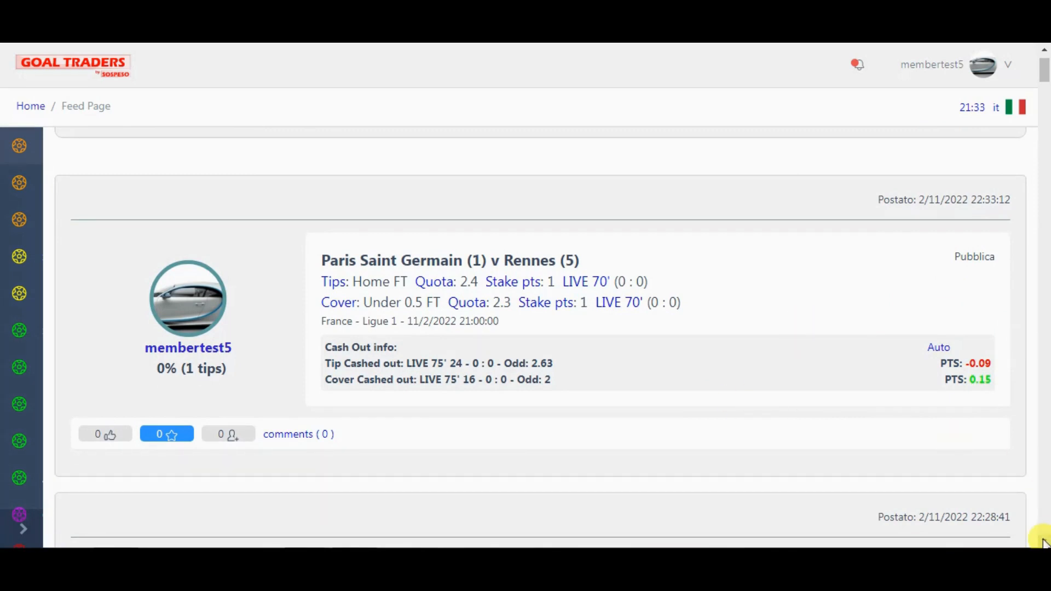
pyautogui.scroll(-3, 1045, 542)
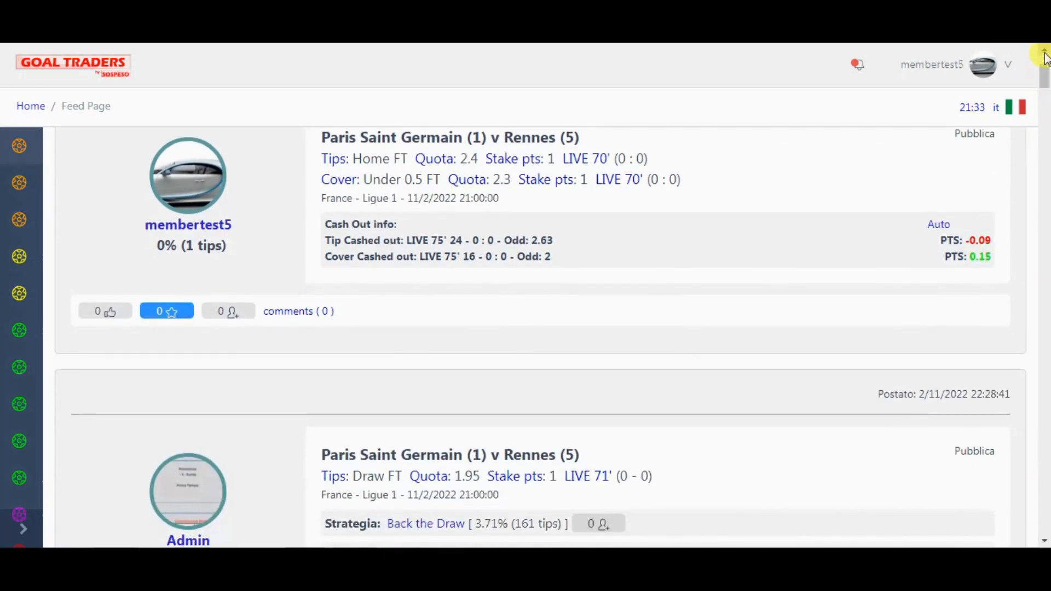
pyautogui.scroll(3, 1045, 55)
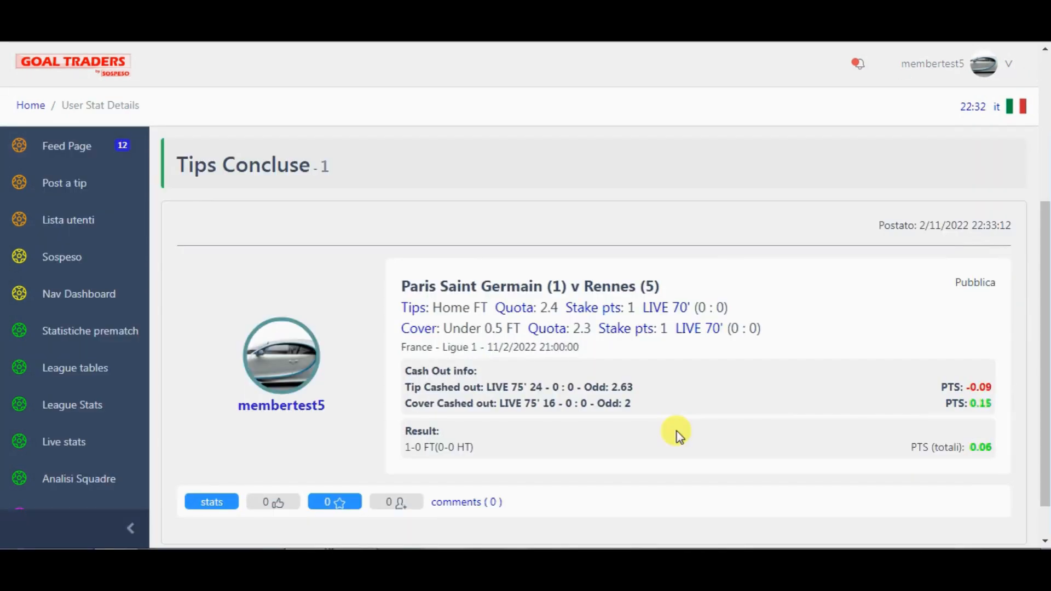
# Review the concluded Paris Saint Germain v Rennes tip, its total points and the profile summary on the My tips page.
pyautogui.moveTo(1047, 216); pyautogui.dragTo(1046, 274)
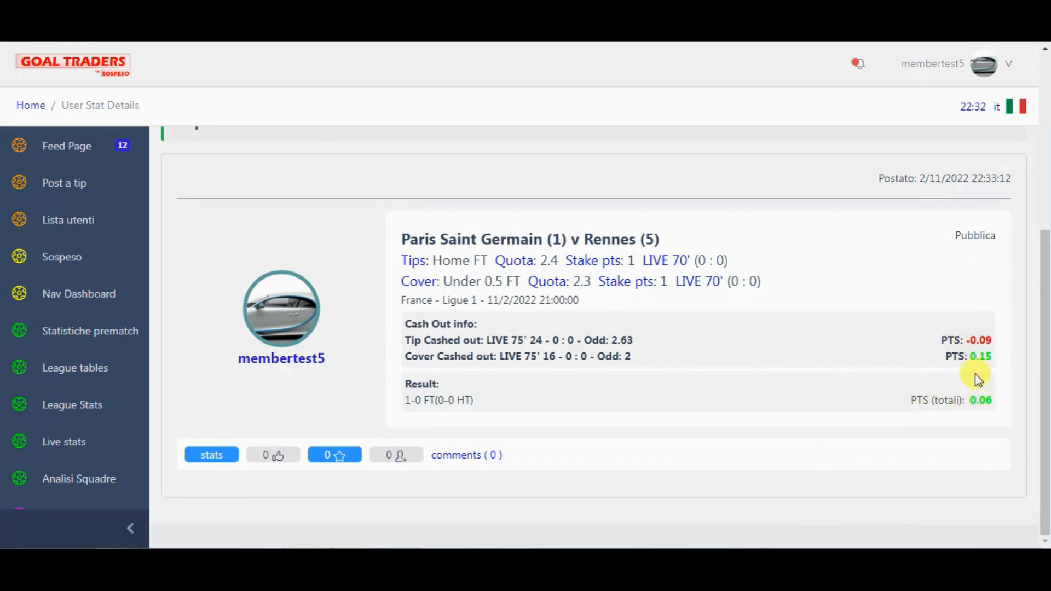
pyautogui.moveTo(914, 403); pyautogui.dragTo(997, 403)
pyautogui.click(997, 404)
pyautogui.moveTo(1044, 411); pyautogui.dragTo(1043, 219)
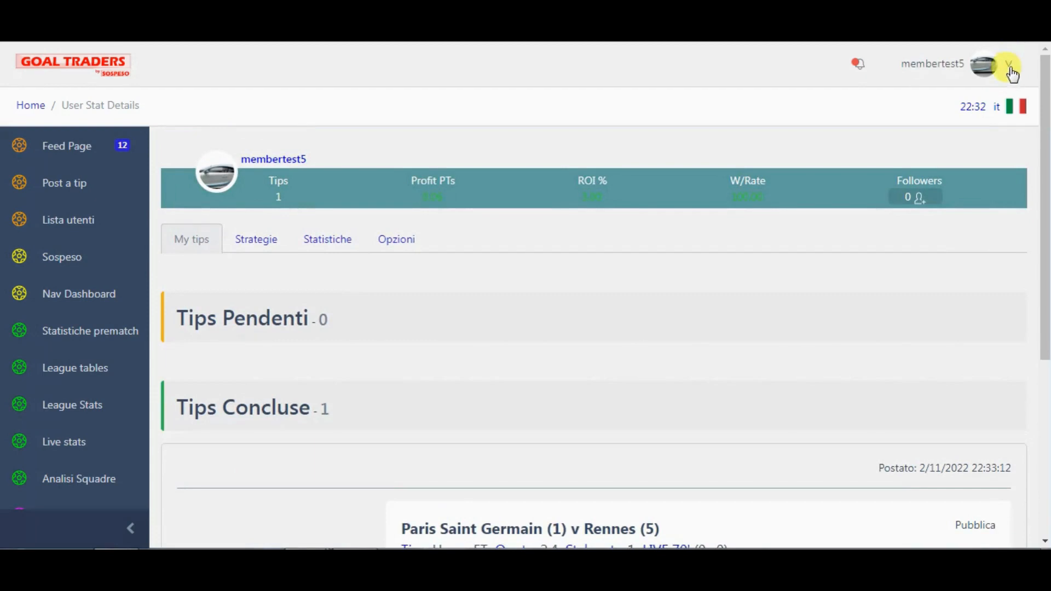
pyautogui.moveTo(1044, 182); pyautogui.dragTo(1046, 299)
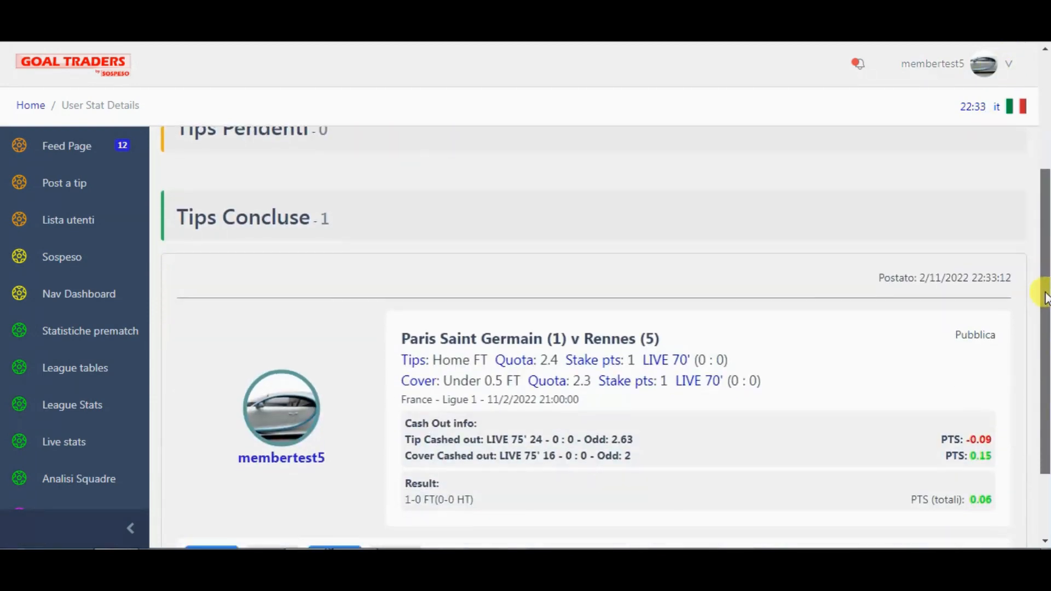
pyautogui.moveTo(1042, 329); pyautogui.dragTo(1043, 137)
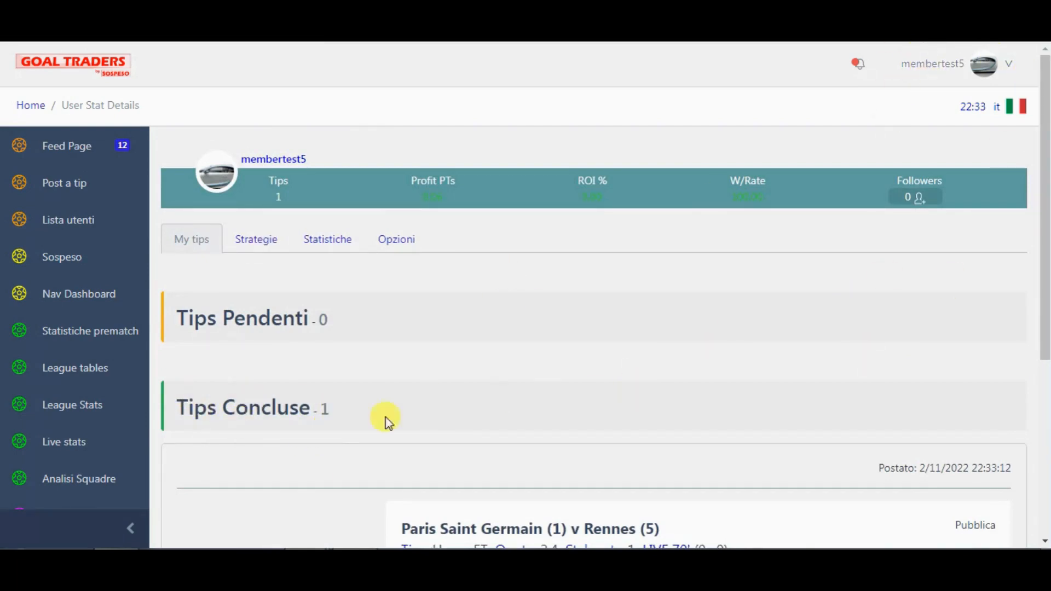
# Open the statistics of the "not tracked event" strategy from the account's strategies list and collapse the side menu.
pyautogui.click(256, 251)
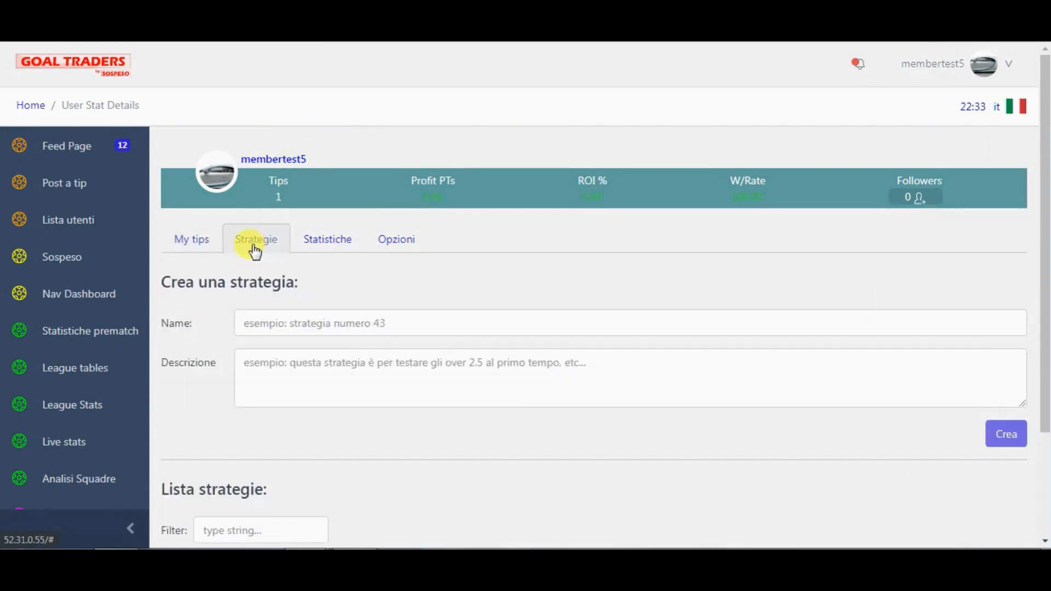
pyautogui.moveTo(1045, 244); pyautogui.dragTo(1046, 430)
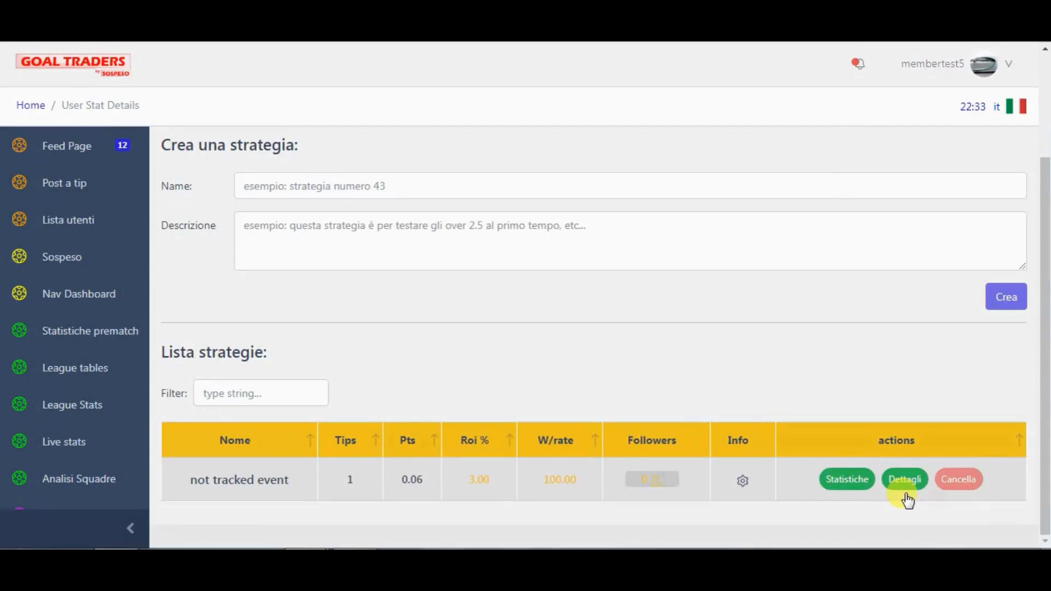
pyautogui.click(846, 479)
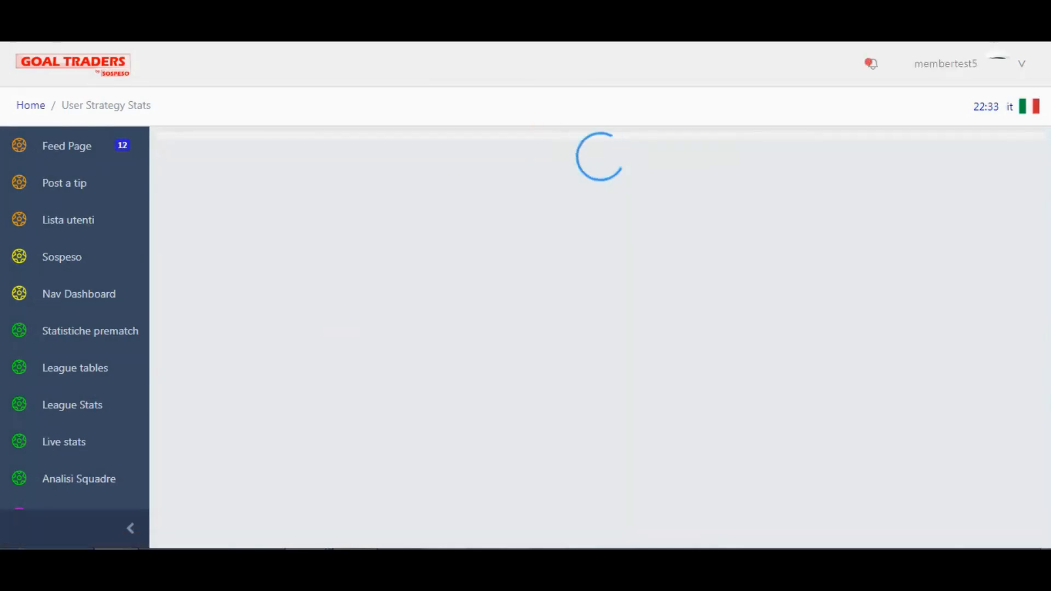
pyautogui.click(130, 534)
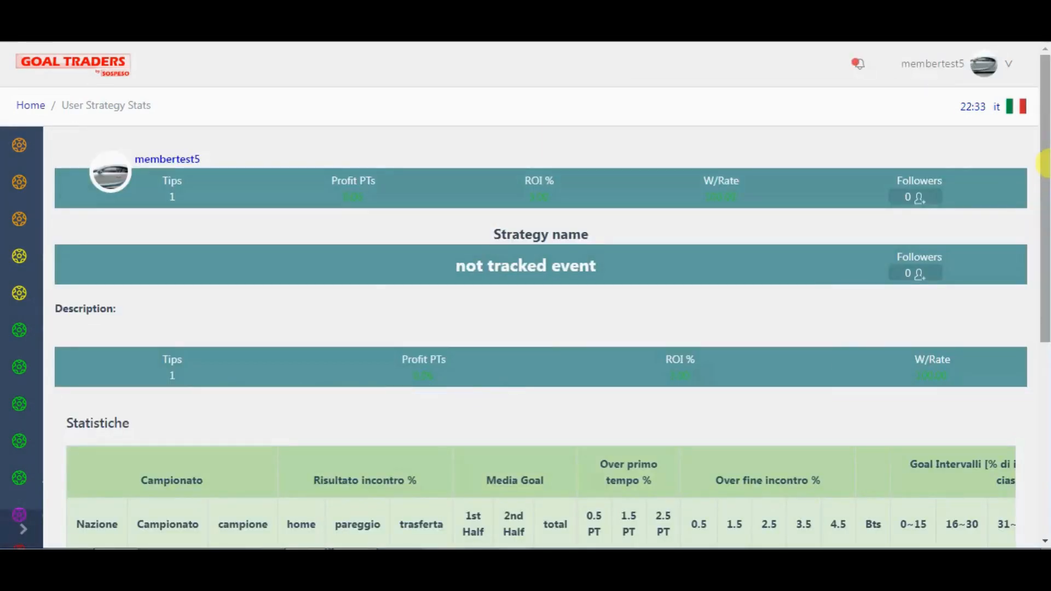
# Examine the strategy's overall statistics table and its per-league statistics table.
pyautogui.moveTo(1045, 161); pyautogui.dragTo(1046, 362)
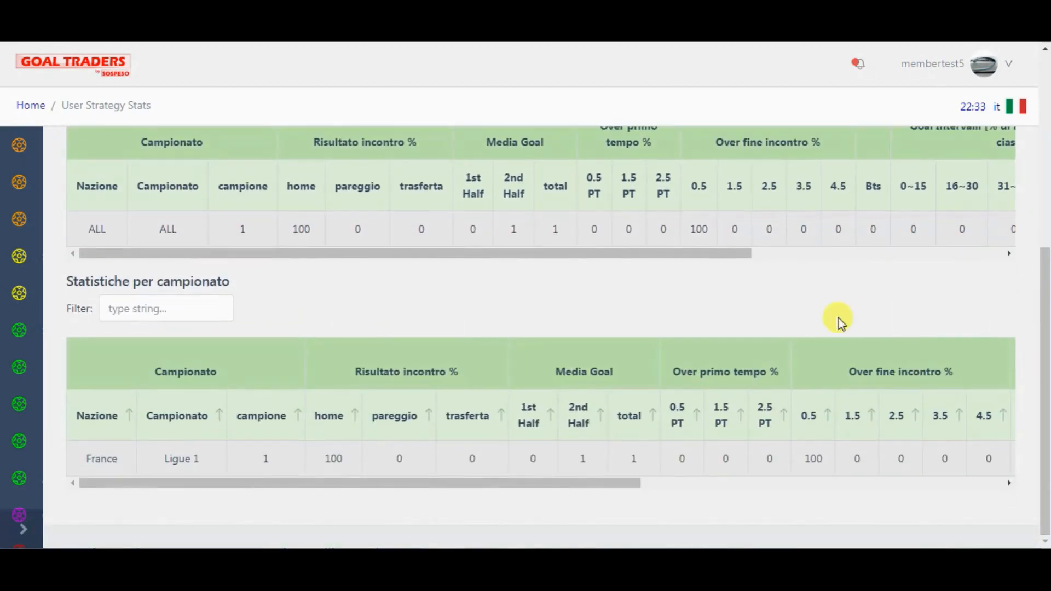
pyautogui.scroll(1, 1043, 279)
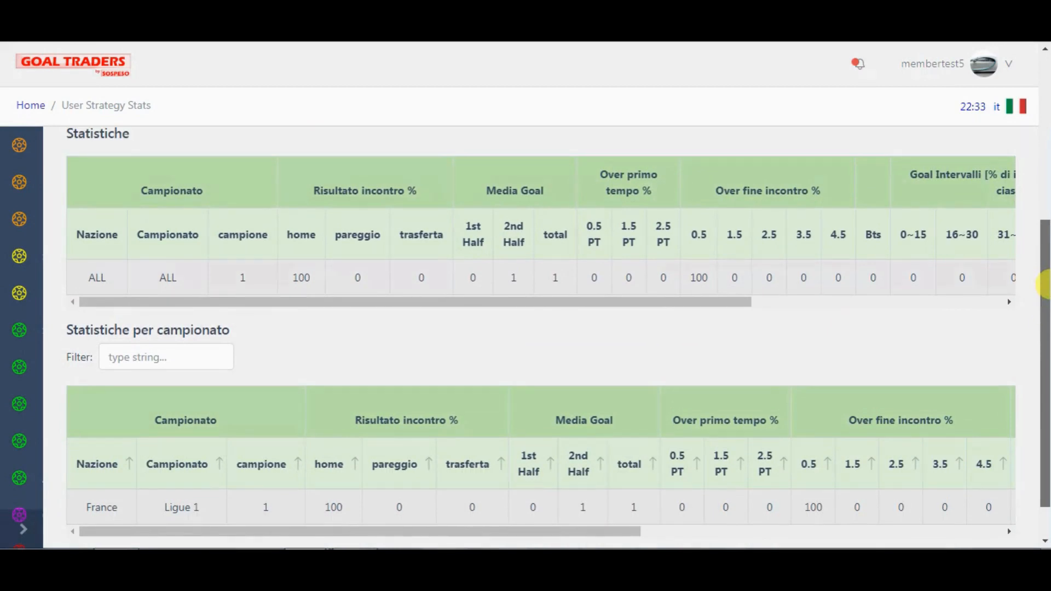
pyautogui.moveTo(622, 305); pyautogui.dragTo(575, 302)
pyautogui.moveTo(1045, 298); pyautogui.dragTo(1044, 328)
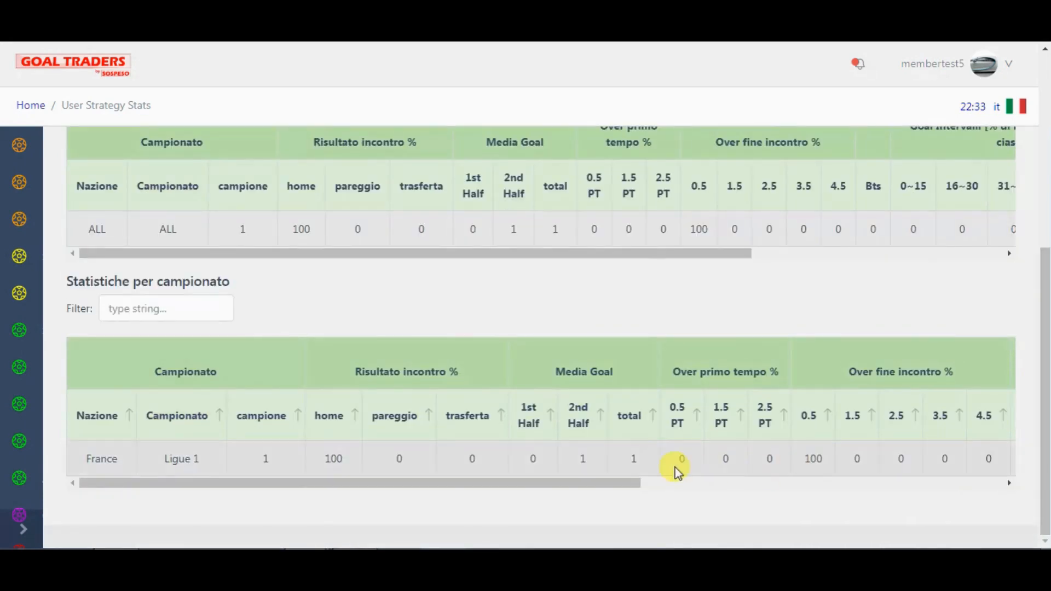
pyautogui.moveTo(610, 484); pyautogui.dragTo(554, 483)
pyautogui.moveTo(1042, 411); pyautogui.dragTo(1043, 296)
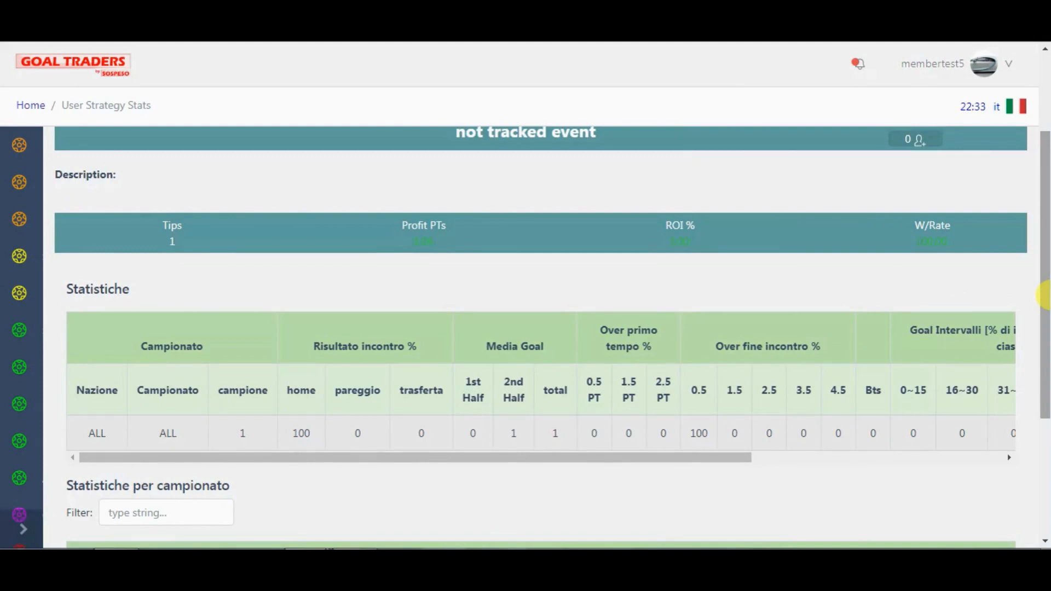
pyautogui.moveTo(1046, 276); pyautogui.dragTo(1034, 377)
pyautogui.moveTo(523, 495); pyautogui.dragTo(494, 503)
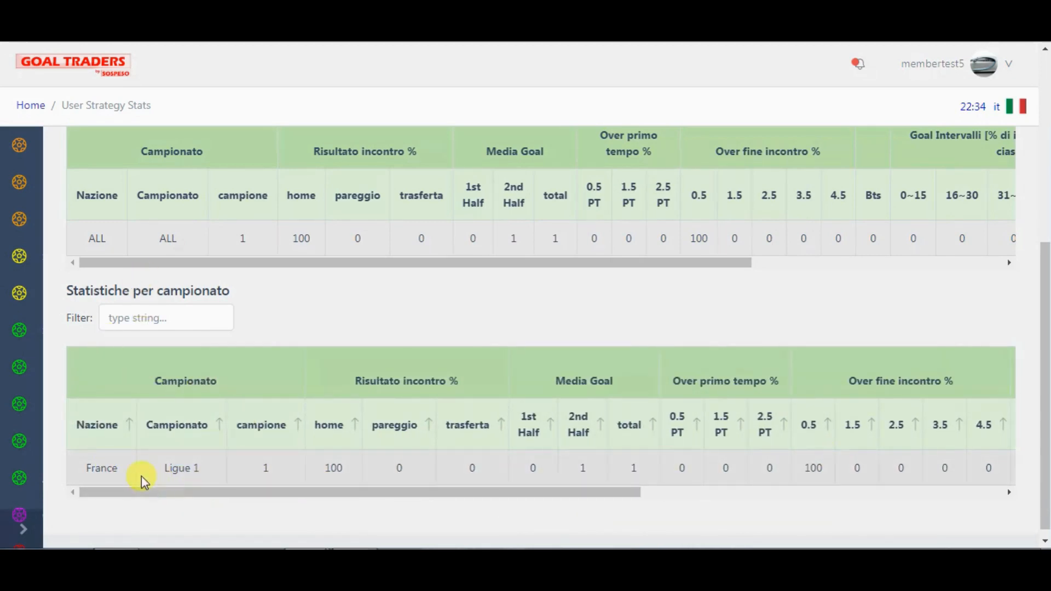
pyautogui.moveTo(521, 494); pyautogui.dragTo(371, 493)
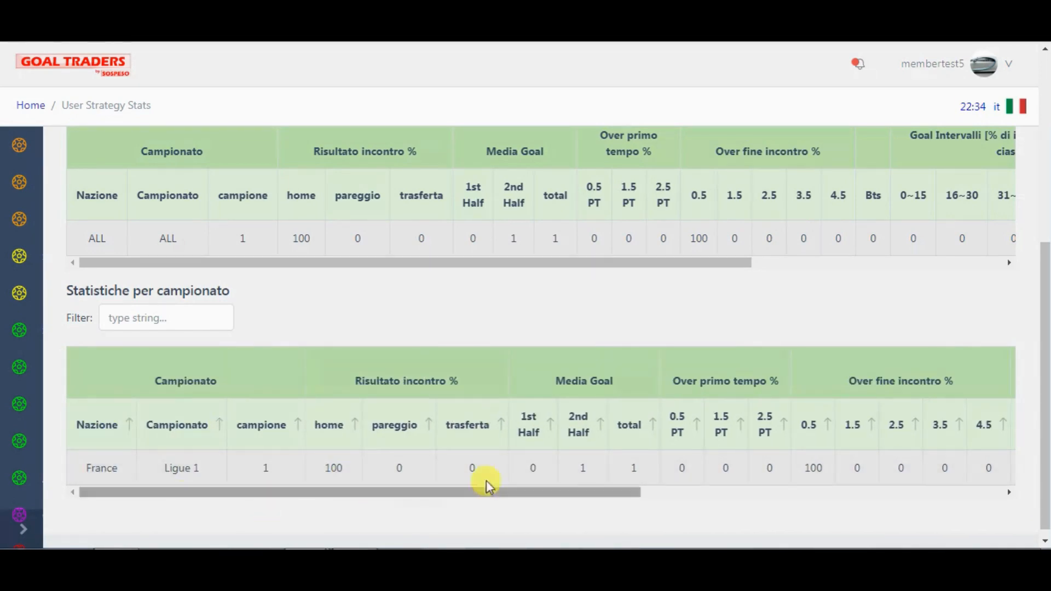
# Examine the goal-interval and first-to-score columns for France Ligue 1, and return to the strategy summary.
pyautogui.moveTo(509, 493); pyautogui.dragTo(685, 497)
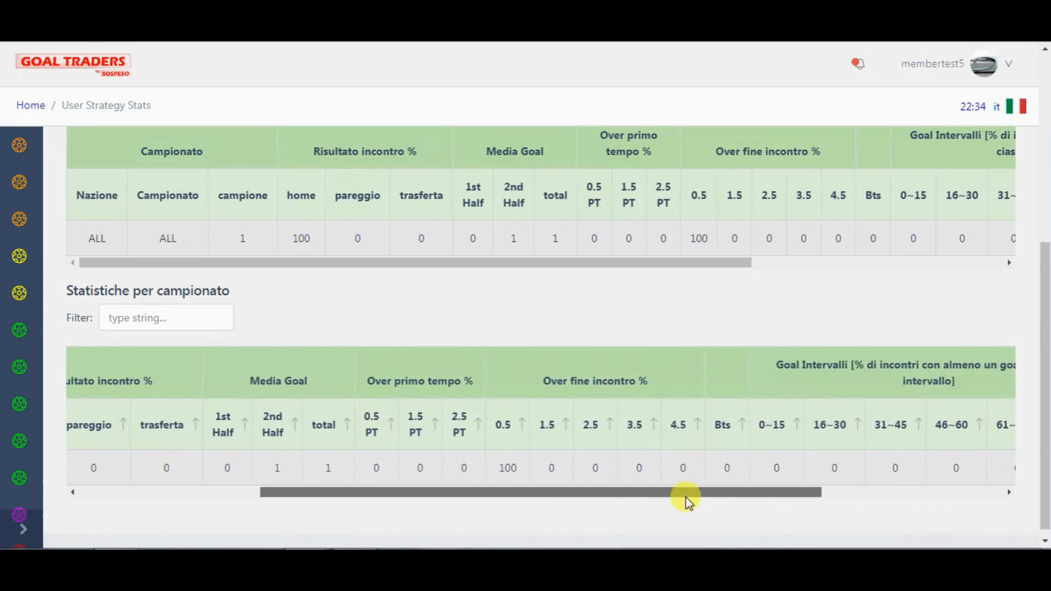
pyautogui.moveTo(655, 491); pyautogui.dragTo(849, 502)
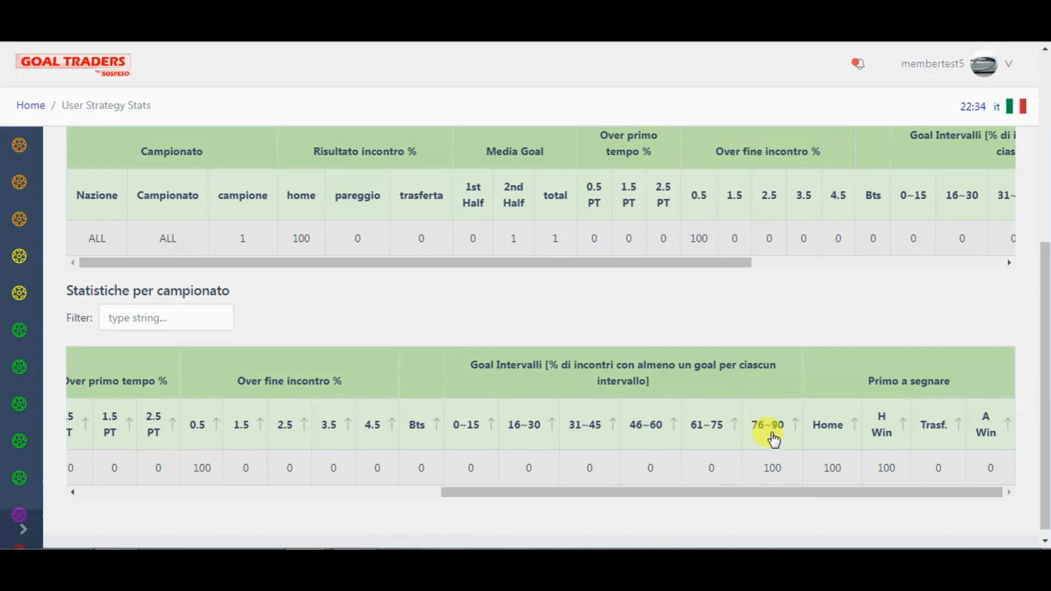
pyautogui.moveTo(770, 493); pyautogui.dragTo(186, 495)
pyautogui.moveTo(1042, 434); pyautogui.dragTo(1042, 218)
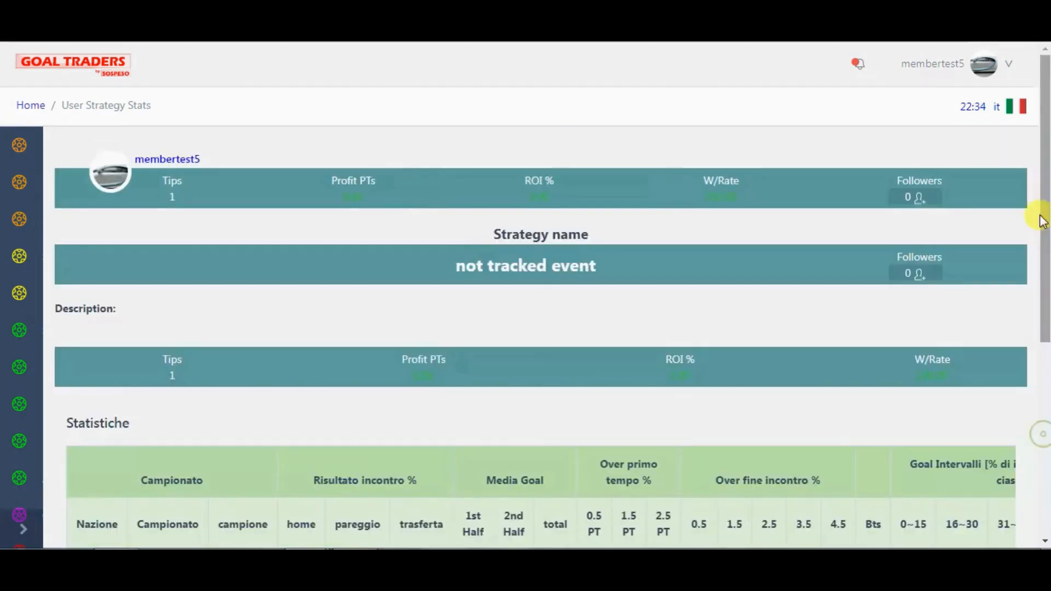
pyautogui.scroll(-4, 1035, 371)
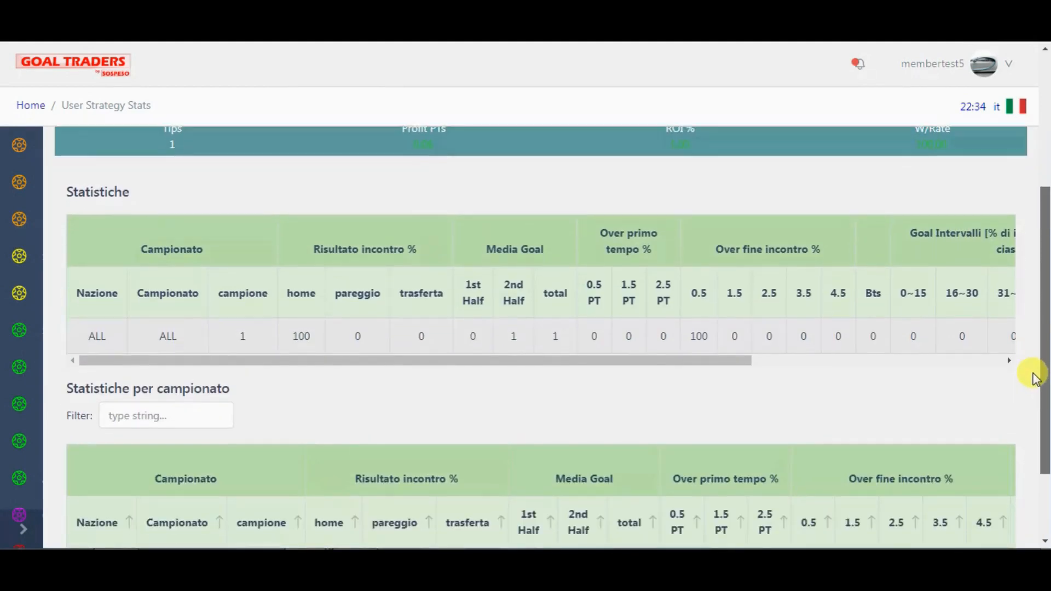
pyautogui.moveTo(1035, 377); pyautogui.dragTo(1041, 416)
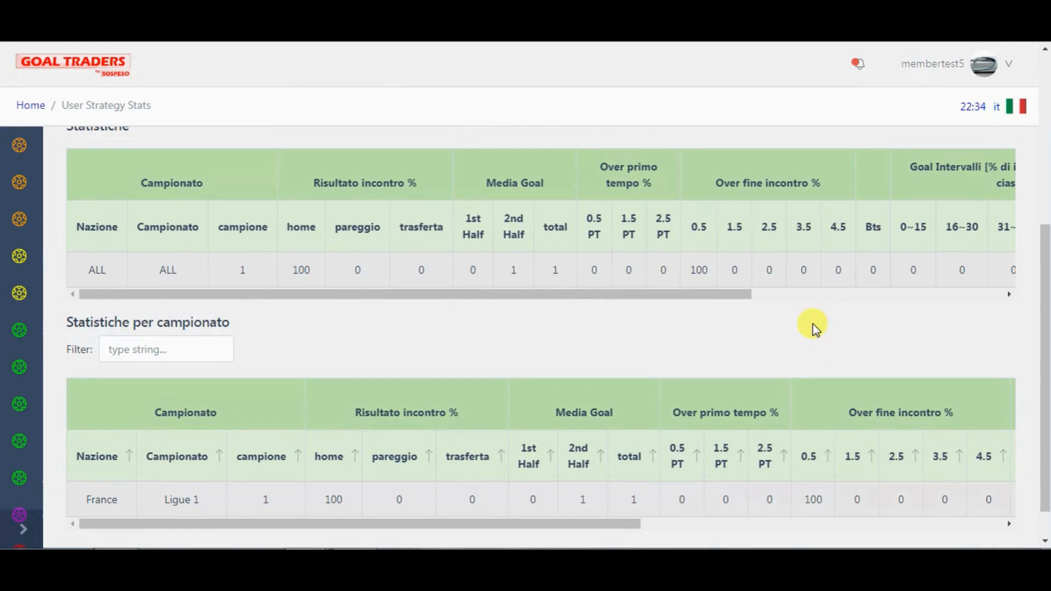
pyautogui.moveTo(1047, 354); pyautogui.dragTo(1047, 184)
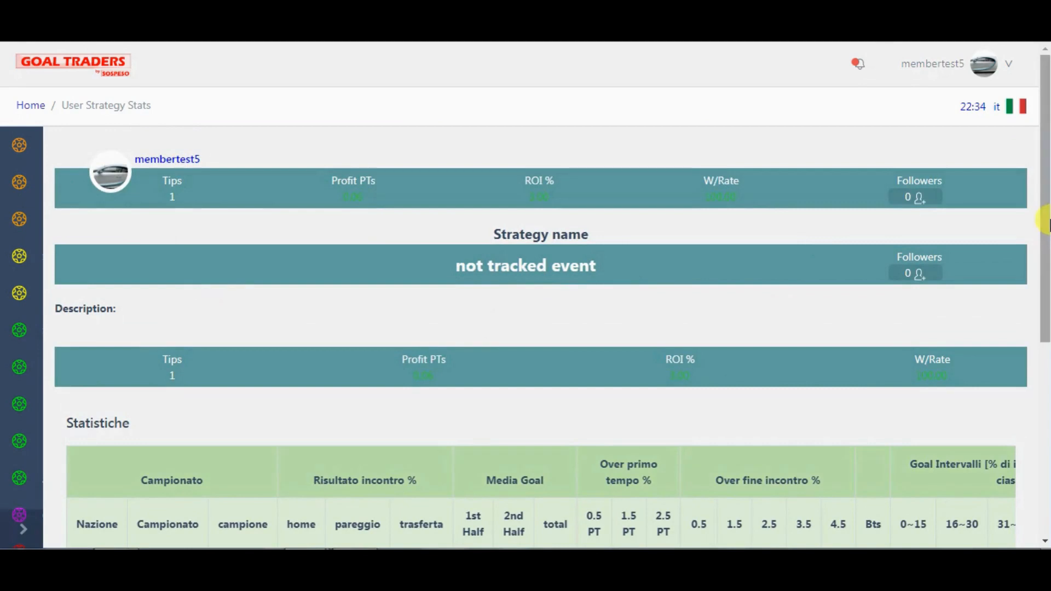
# Open the list of users, look through the tipsters' results and open the Admin tipster's details.
pyautogui.moveTo(1045, 220); pyautogui.dragTo(1046, 113)
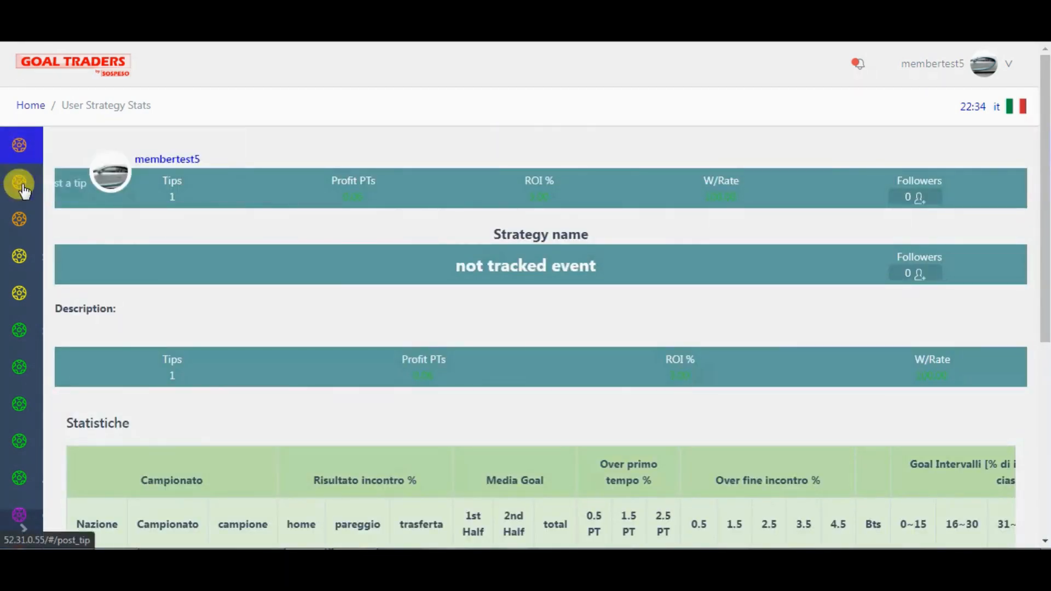
pyautogui.click(20, 219)
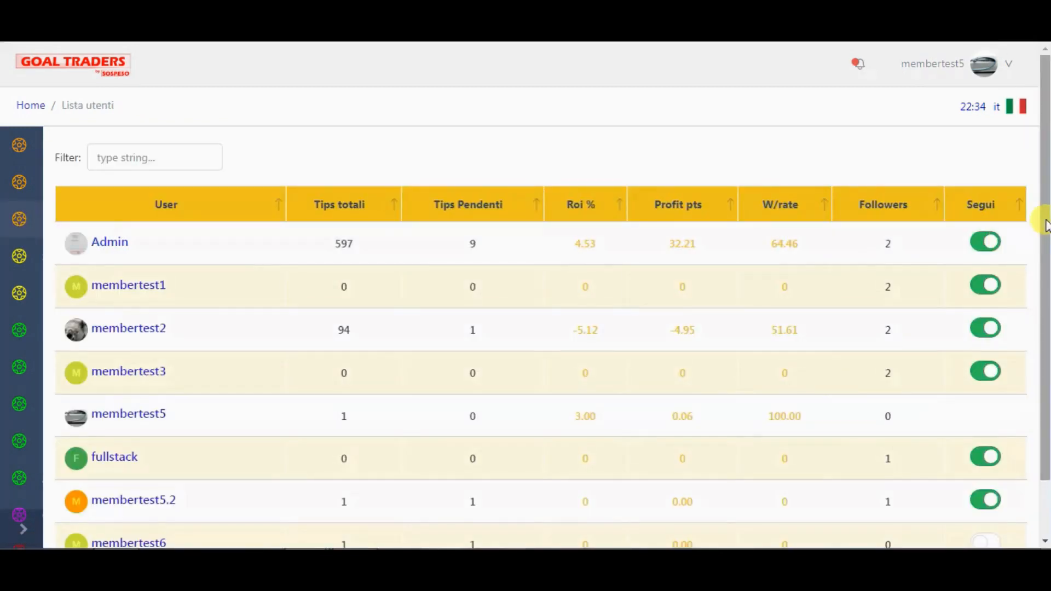
pyautogui.moveTo(1045, 220); pyautogui.dragTo(1042, 287)
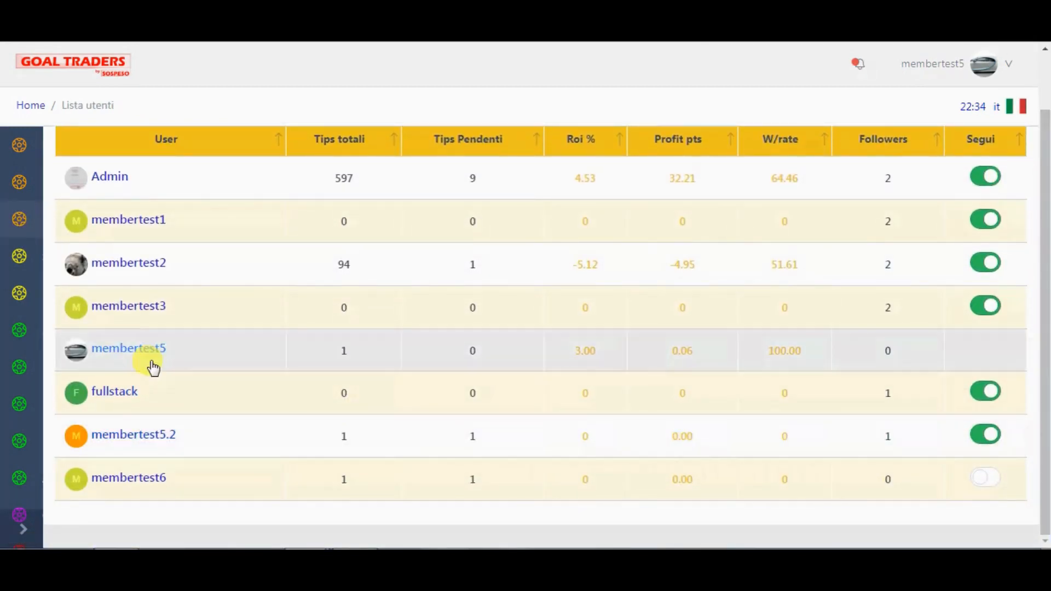
pyautogui.click(120, 186)
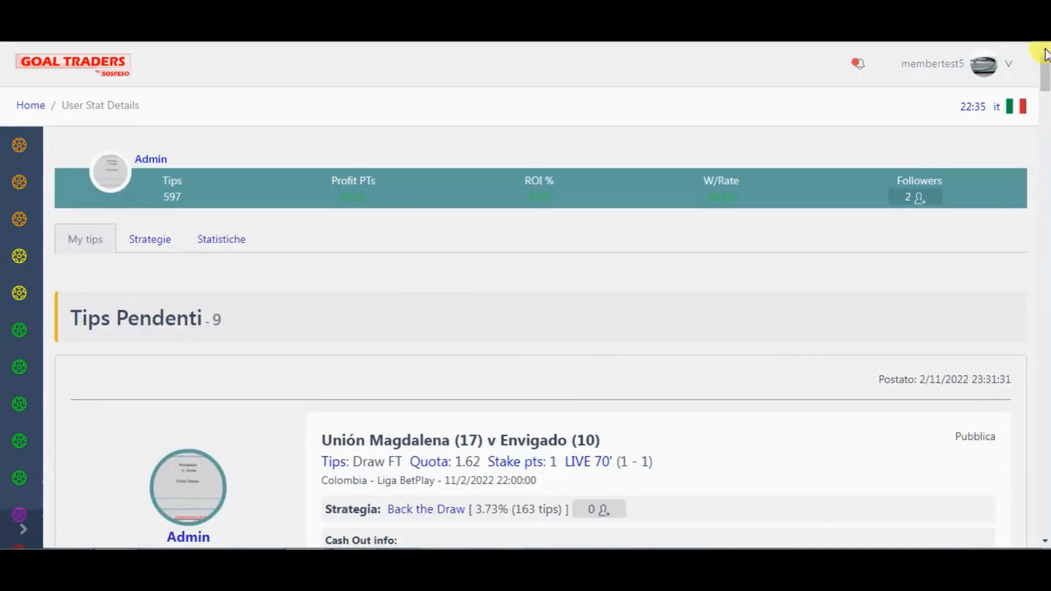
# Open the Admin tipster's statistics and examine the overall table across to its goal-interval columns.
pyautogui.scroll(-1, 1047, 66)
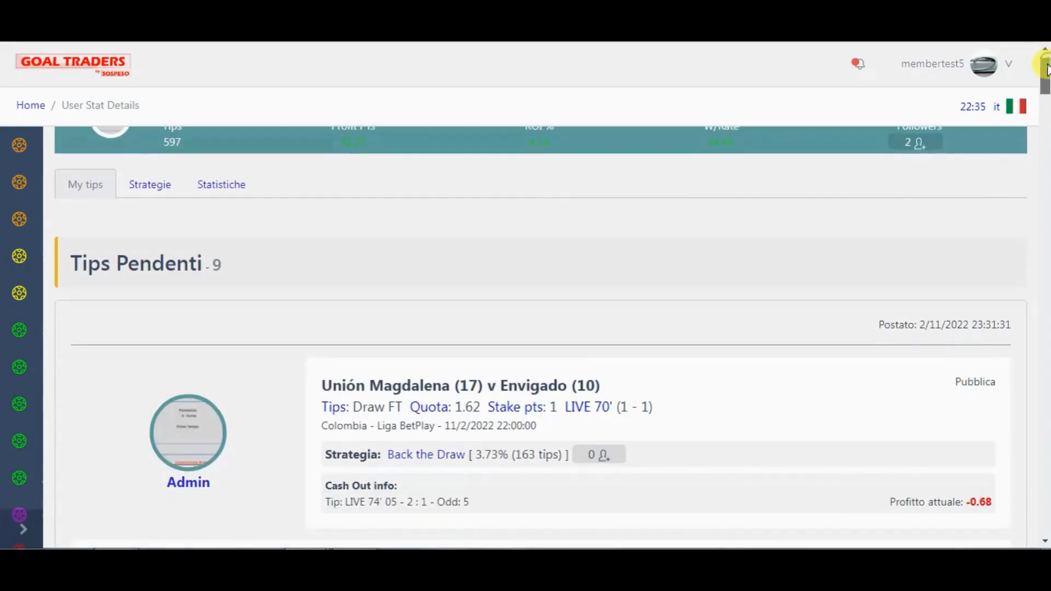
pyautogui.click(193, 184)
pyautogui.moveTo(1046, 159); pyautogui.dragTo(1046, 262)
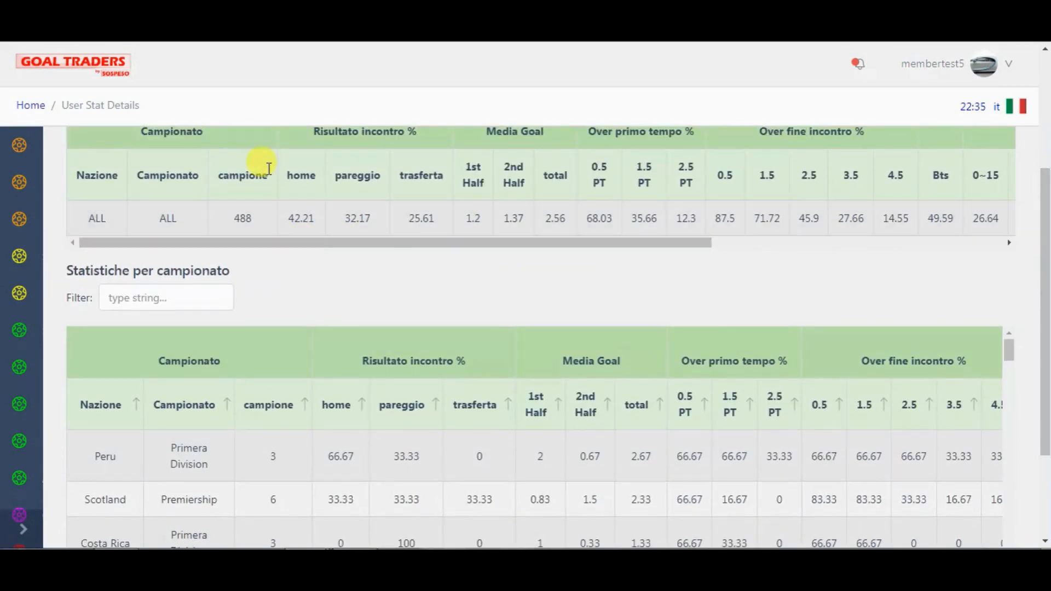
pyautogui.moveTo(255, 243); pyautogui.dragTo(417, 252)
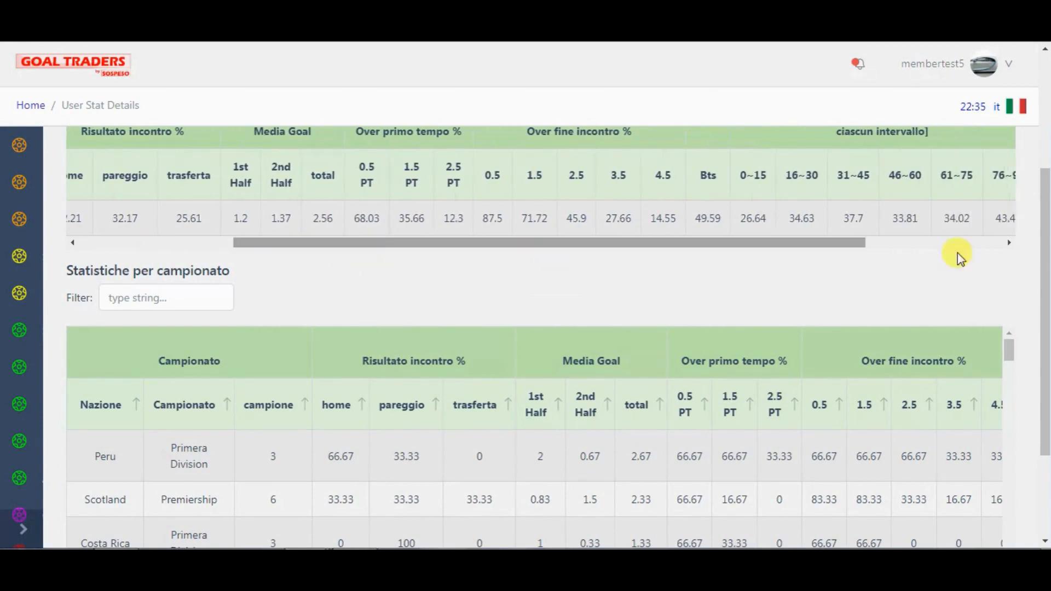
pyautogui.scroll(1, 1048, 282)
pyautogui.moveTo(570, 298); pyautogui.dragTo(630, 306)
pyautogui.scroll(-3, 1047, 257)
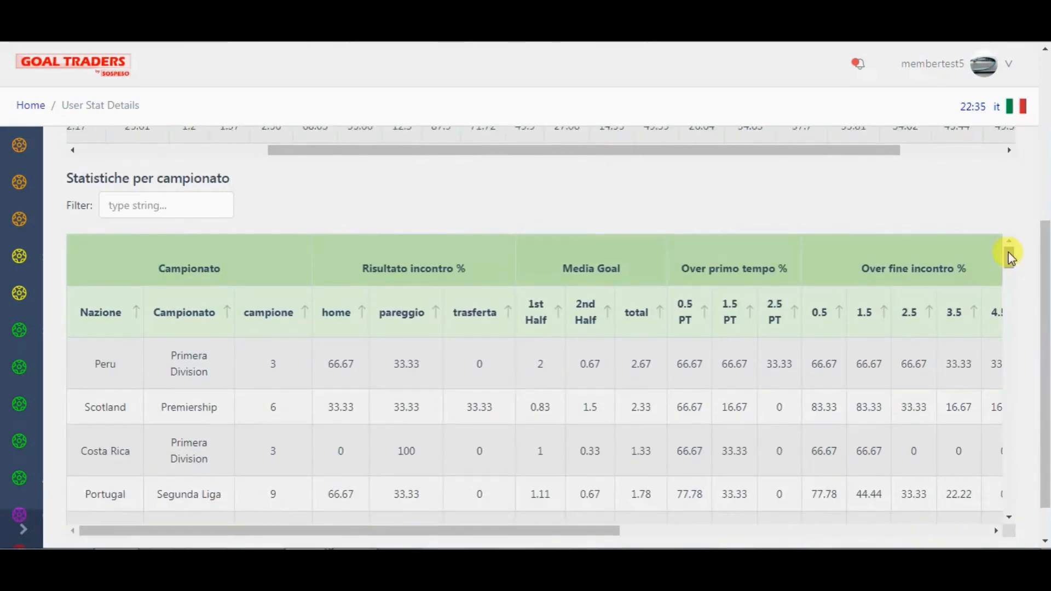
# Look through the Admin tipster's per-league statistics table and return to the profile summary.
pyautogui.moveTo(1008, 256); pyautogui.dragTo(1009, 270)
pyautogui.moveTo(1046, 319); pyautogui.dragTo(1043, 346)
pyautogui.moveTo(1011, 238); pyautogui.dragTo(1009, 209)
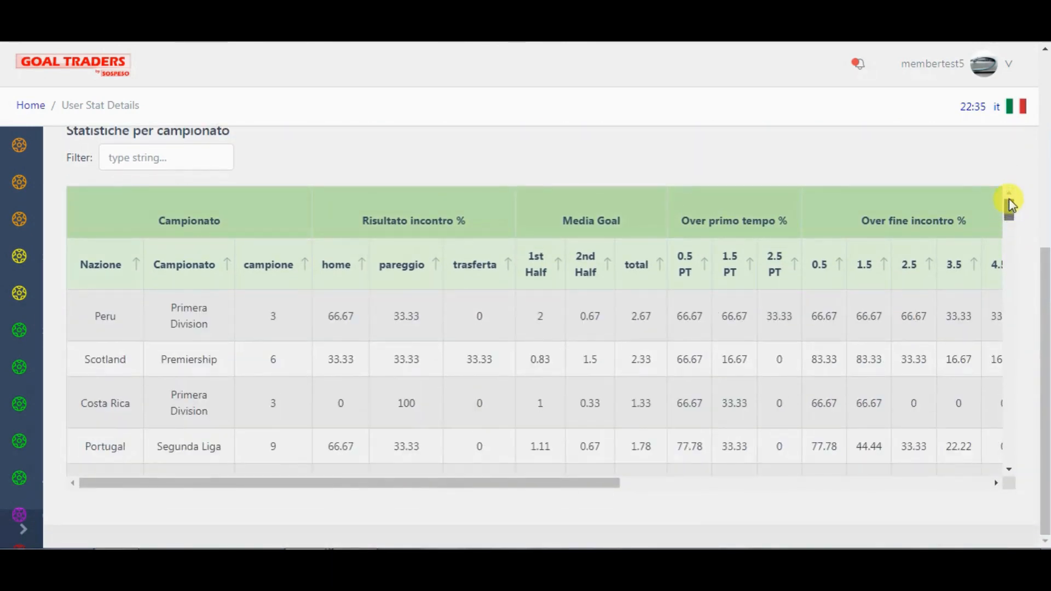
pyautogui.moveTo(1012, 211); pyautogui.dragTo(1048, 64)
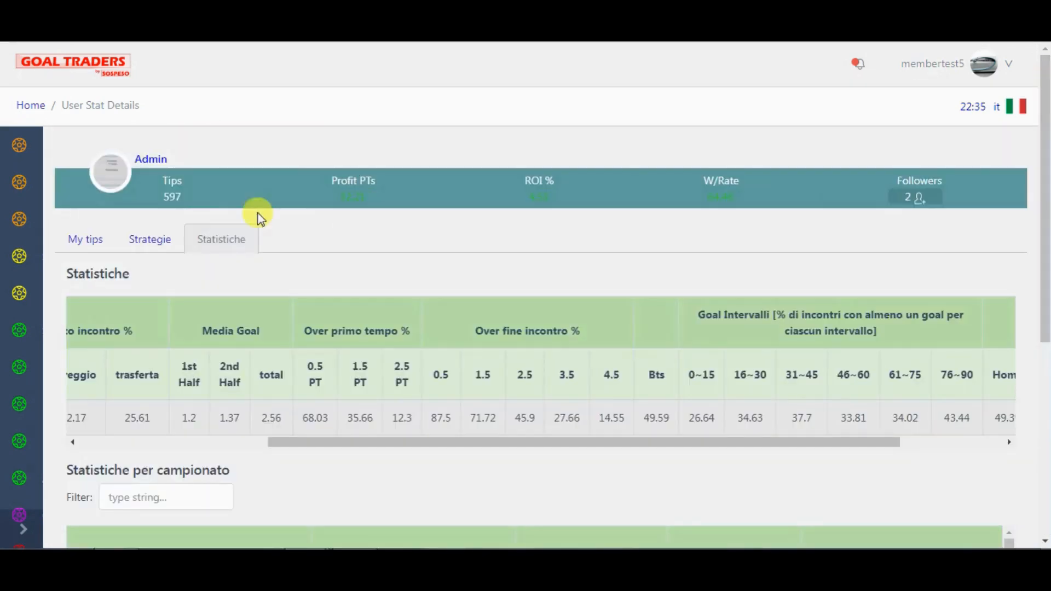
# Open the tips feed and like the Admin tipster's Unión Magdalena v Envigado tip.
pyautogui.click(15, 149)
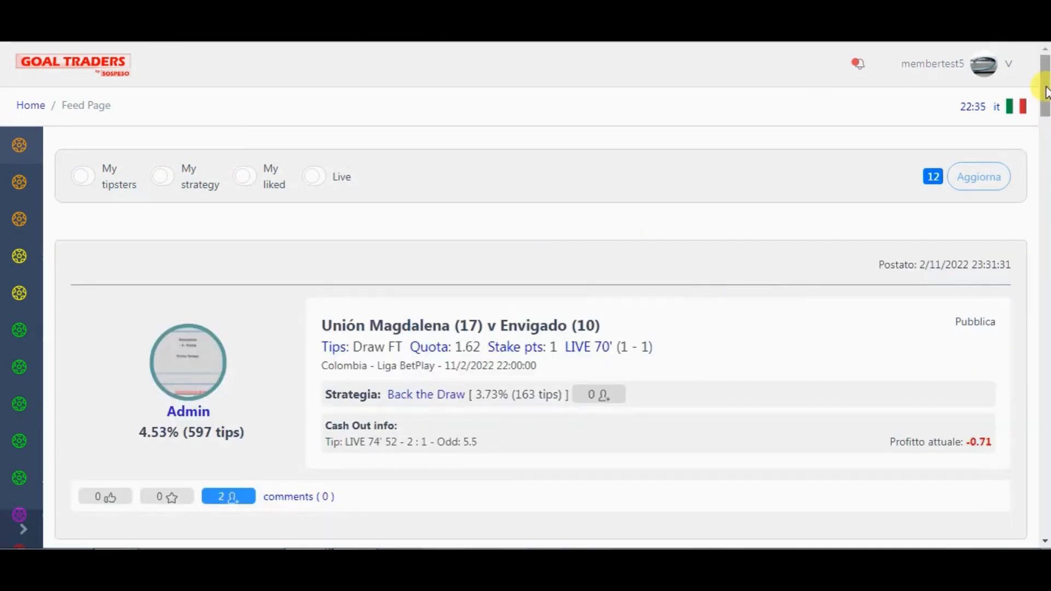
pyautogui.moveTo(1047, 93); pyautogui.dragTo(1046, 106)
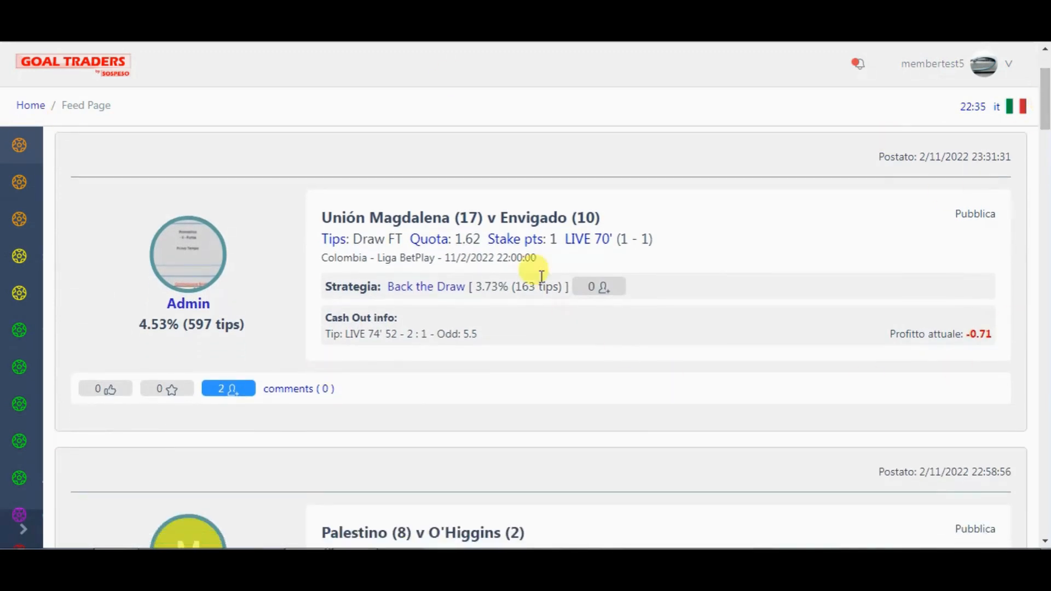
pyautogui.moveTo(1048, 111)
pyautogui.mouseDown()
pyautogui.moveTo(1046, 232)
pyautogui.moveTo(1046, 77)
pyautogui.moveTo(1023, 274)
pyautogui.moveTo(1038, 452)
pyautogui.moveTo(1047, 92)
pyautogui.mouseUp()
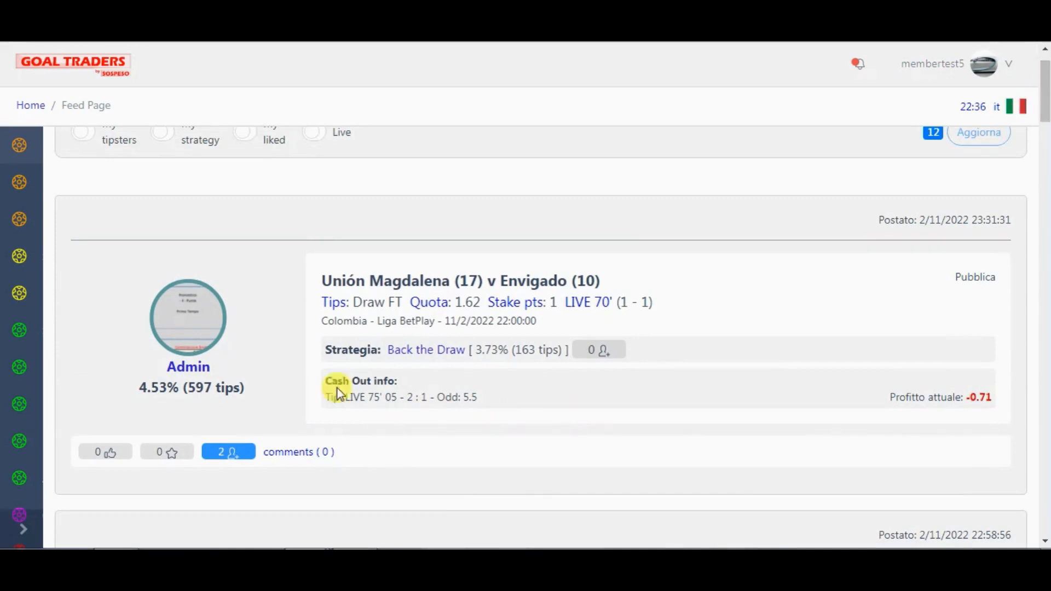
pyautogui.click(106, 460)
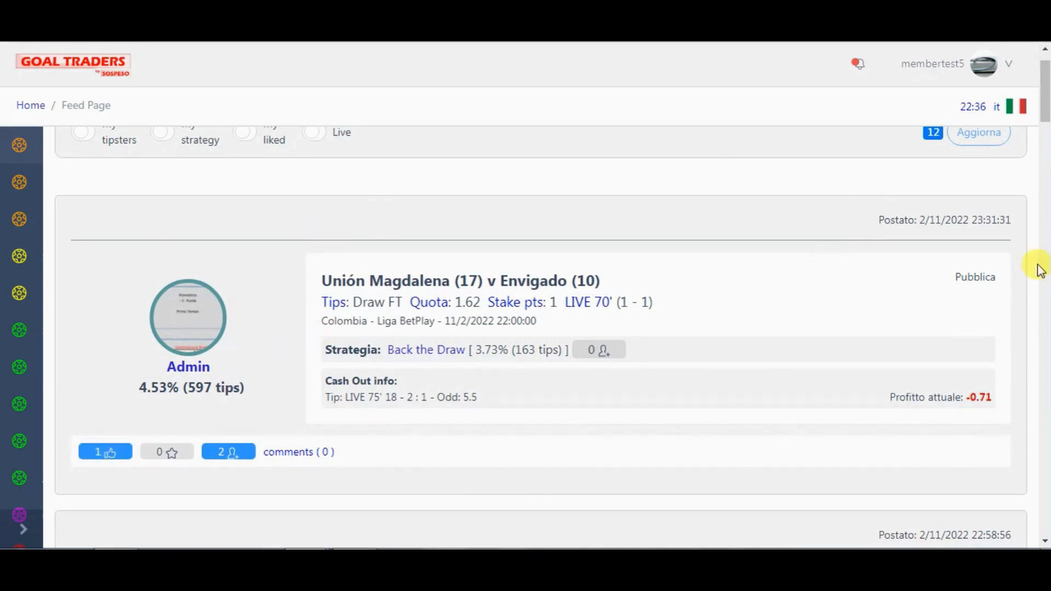
# Filter the feed by My liked and review the liked Unión Magdalena v Envigado tip.
pyautogui.scroll(1, 1044, 79)
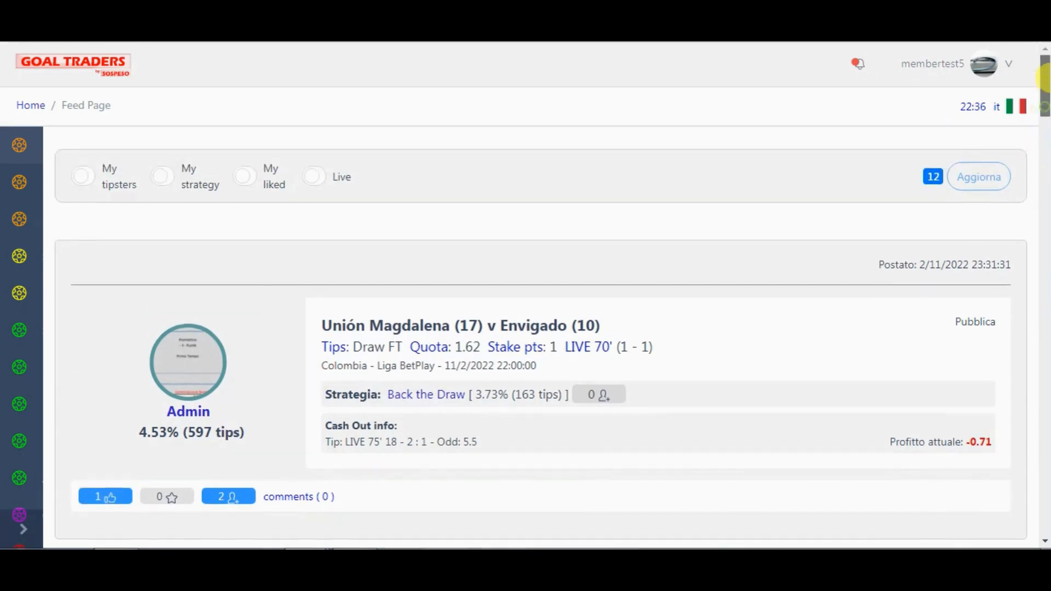
pyautogui.click(240, 179)
pyautogui.moveTo(1045, 188); pyautogui.dragTo(640, 370)
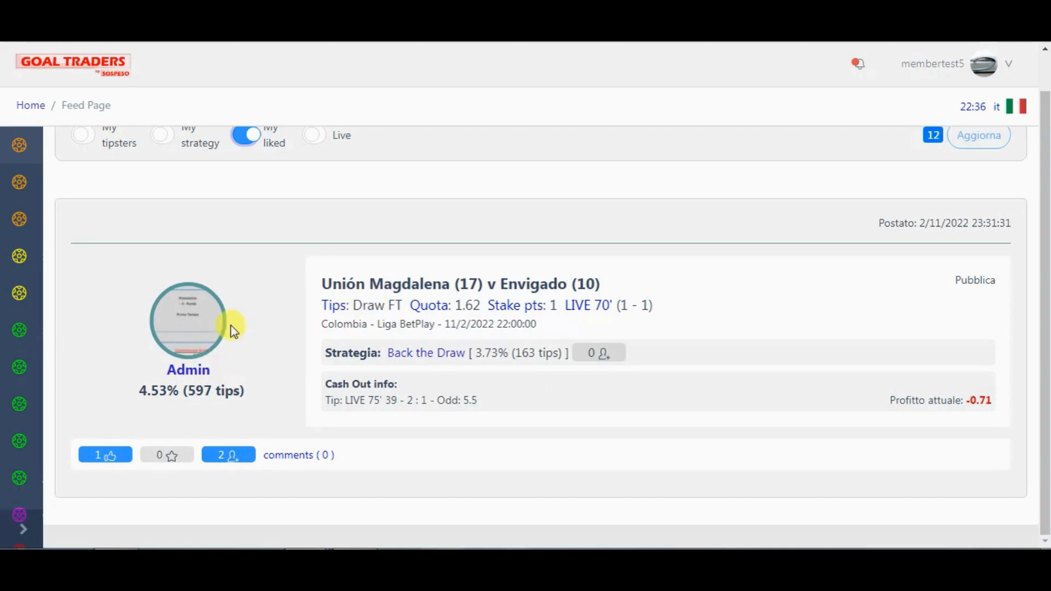
pyautogui.moveTo(406, 305); pyautogui.dragTo(298, 314)
pyautogui.click(301, 271)
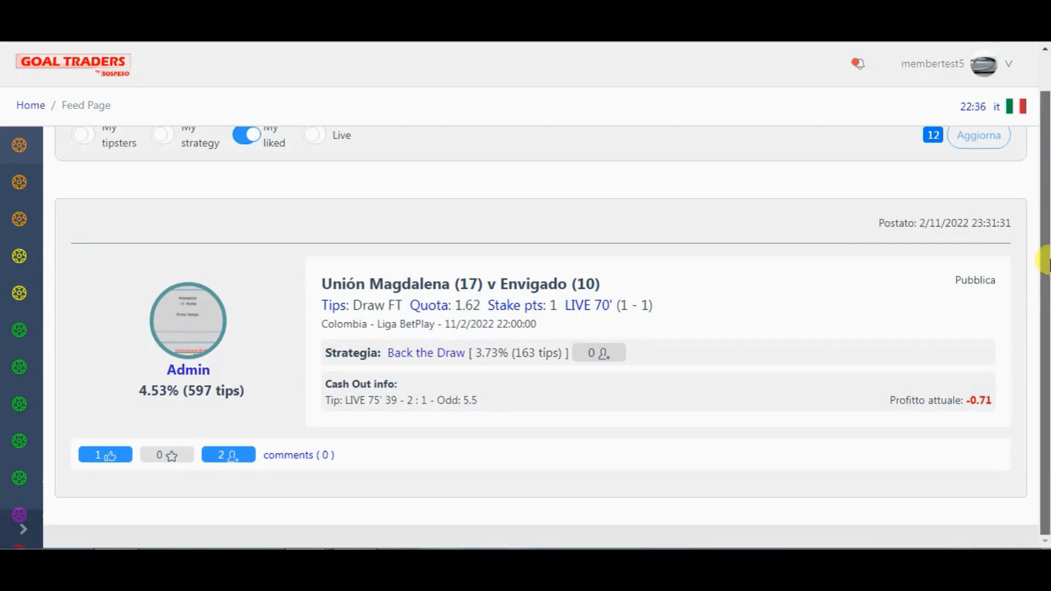
pyautogui.moveTo(1045, 300); pyautogui.dragTo(1044, 207)
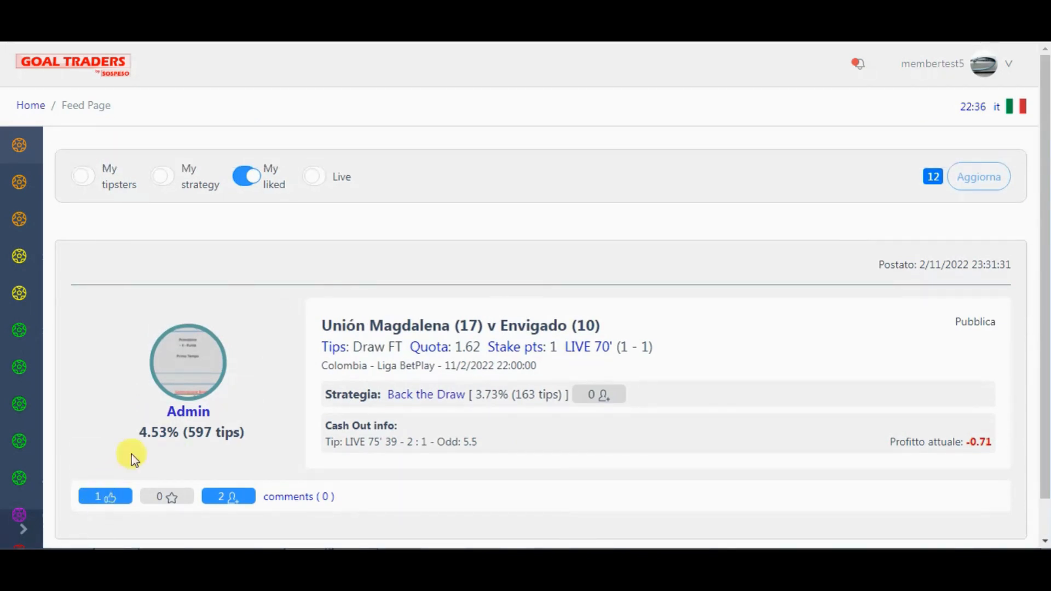
# Turn off the My liked filter and browse the full feed to the Palestino v O'Higgins tip.
pyautogui.click(251, 181)
pyautogui.moveTo(1035, 111); pyautogui.dragTo(1043, 66)
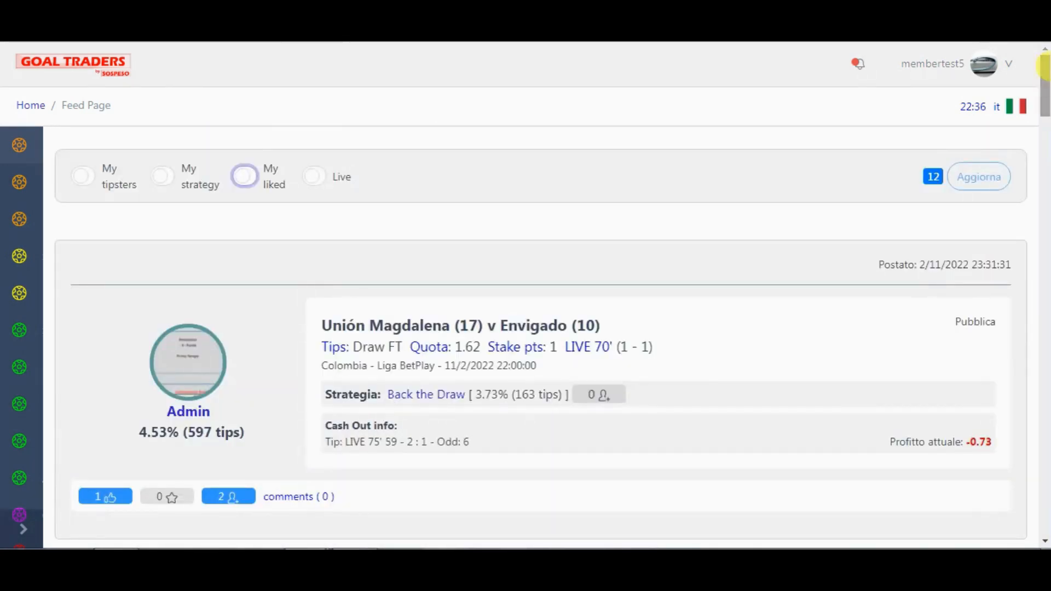
pyautogui.moveTo(1046, 70)
pyautogui.mouseDown()
pyautogui.moveTo(1040, 480)
pyautogui.moveTo(1044, 159)
pyautogui.moveTo(1010, 86)
pyautogui.moveTo(1044, 153)
pyautogui.moveTo(1040, 499)
pyautogui.moveTo(1046, 88)
pyautogui.mouseUp()
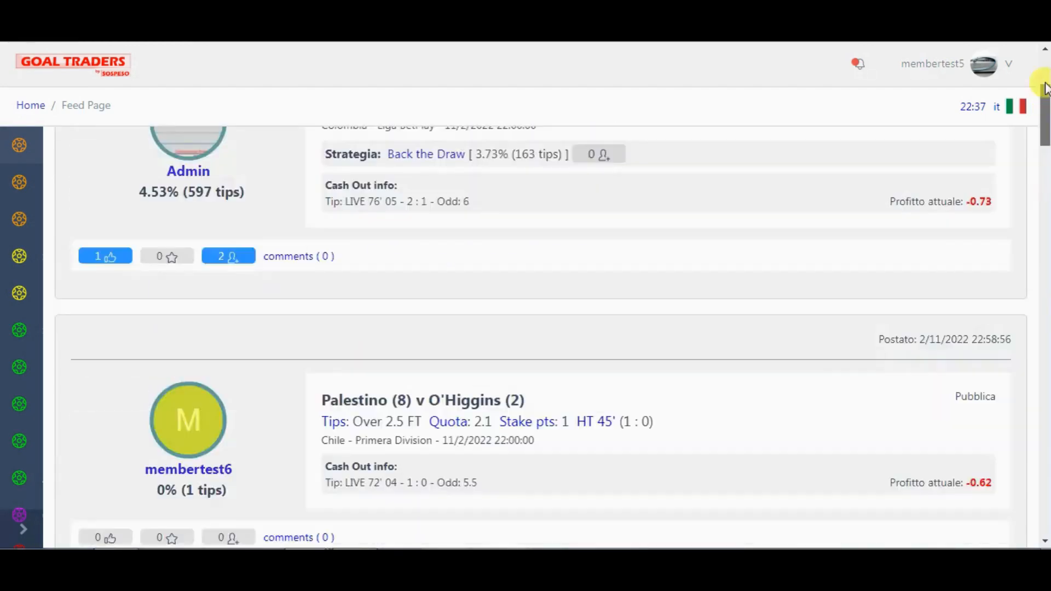